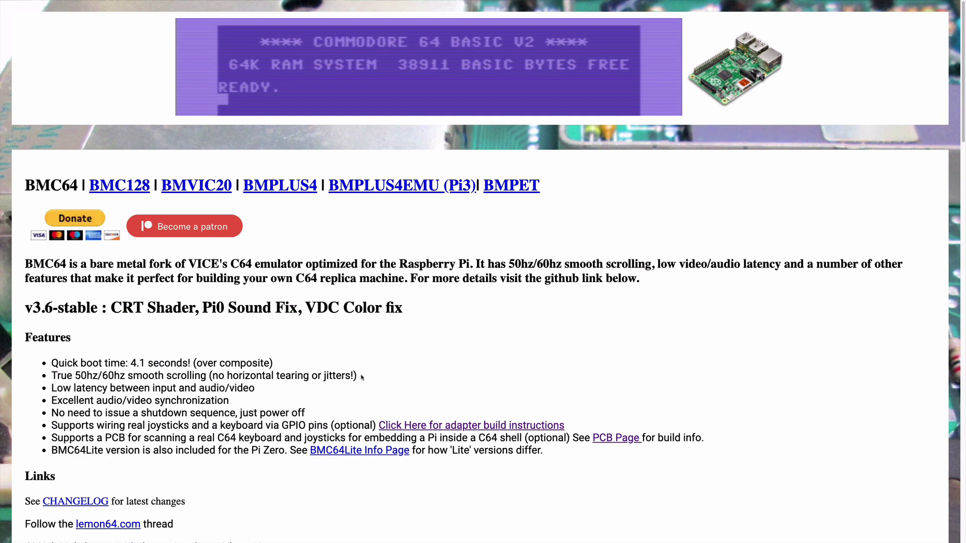
Examine the start of the BMC64 feature list and highlight the words about just powering off without a shutdown sequence.
scroll(383, 385, down, 1)
scroll(383, 386, down, 1)
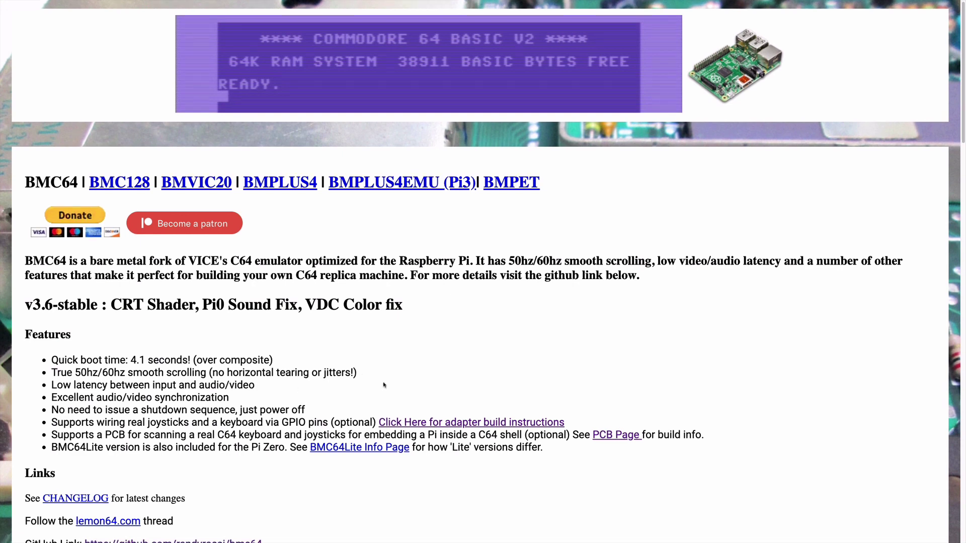
scroll(384, 384, down, 2)
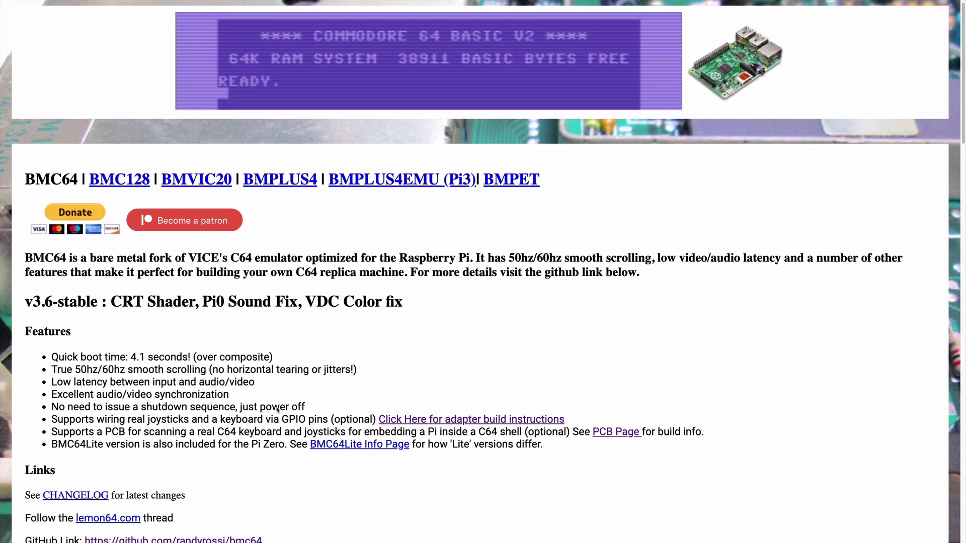
drag(315, 411, 213, 407)
click(426, 383)
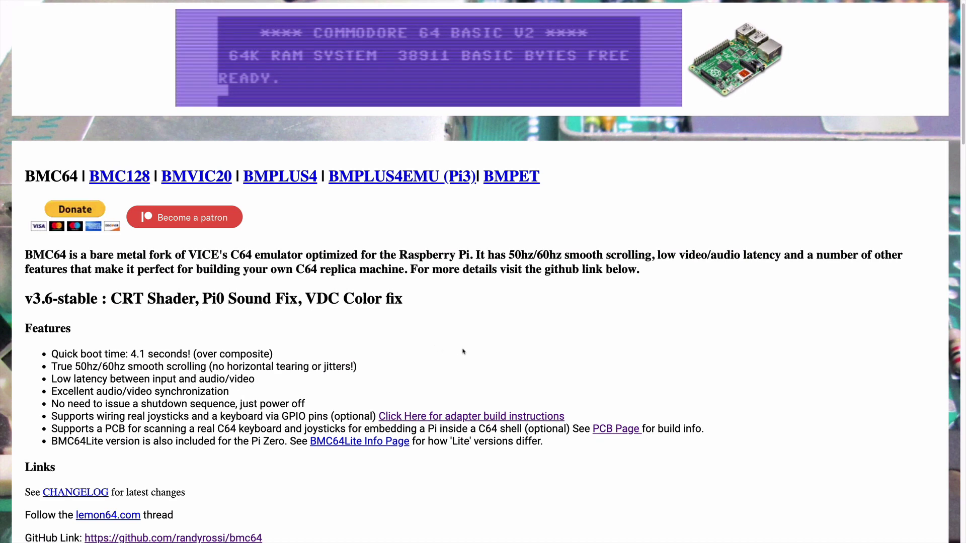
Highlight "C64 keyboard" in the feature entry about the PCB for scanning a real keyboard and joysticks.
scroll(542, 349, down, 1)
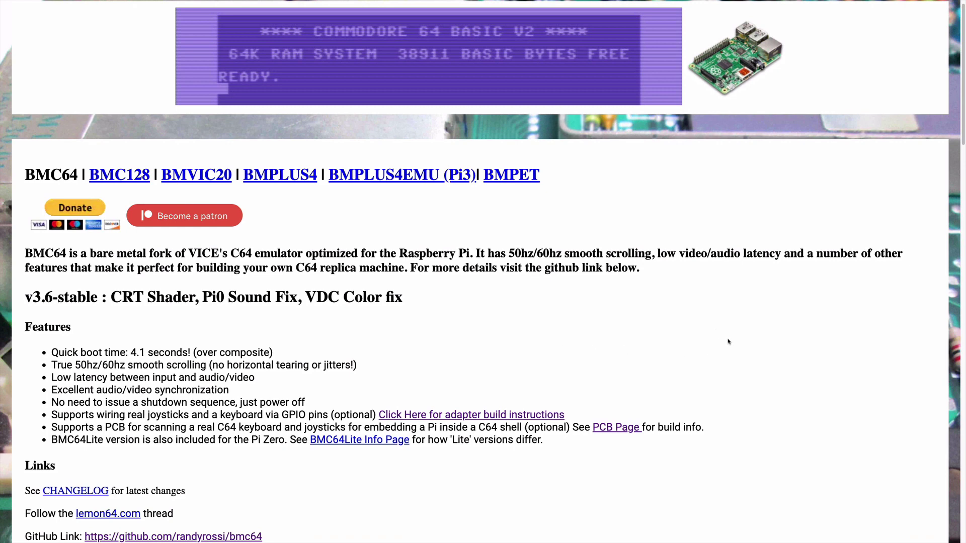
scroll(719, 358, down, 2)
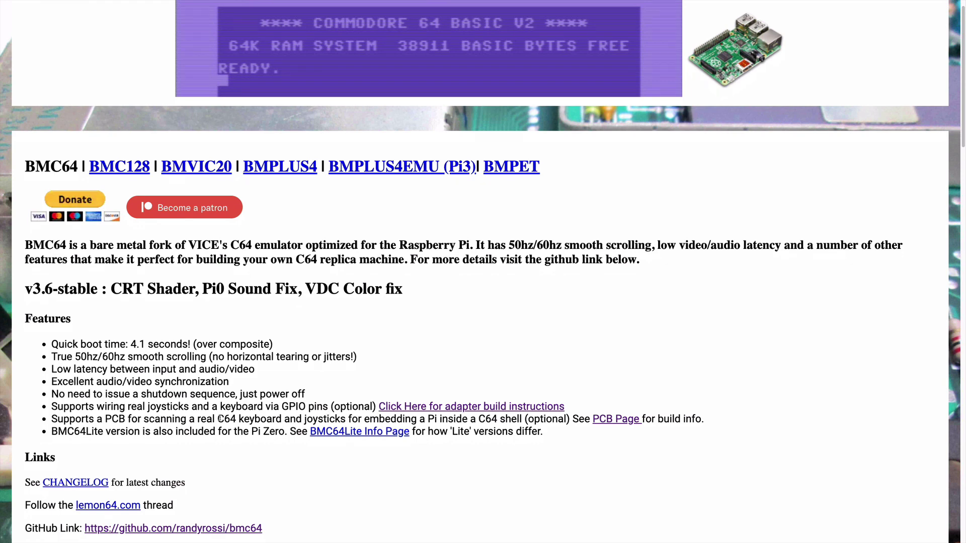
drag(218, 419, 280, 419)
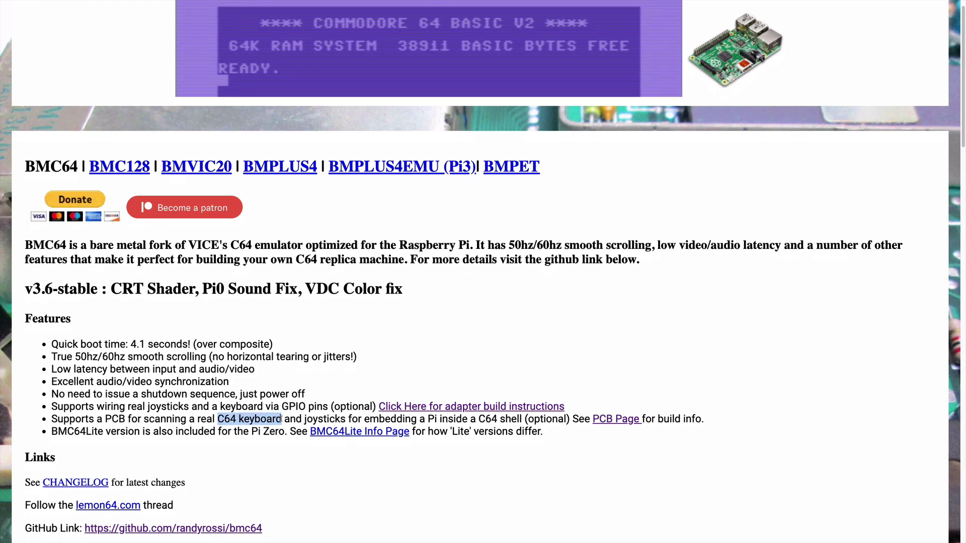
click(326, 419)
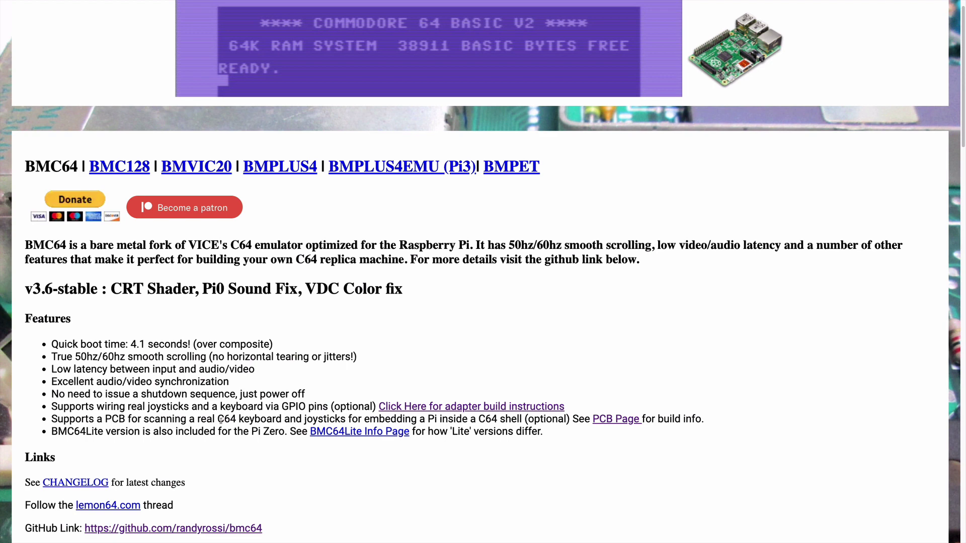
drag(219, 420, 280, 420)
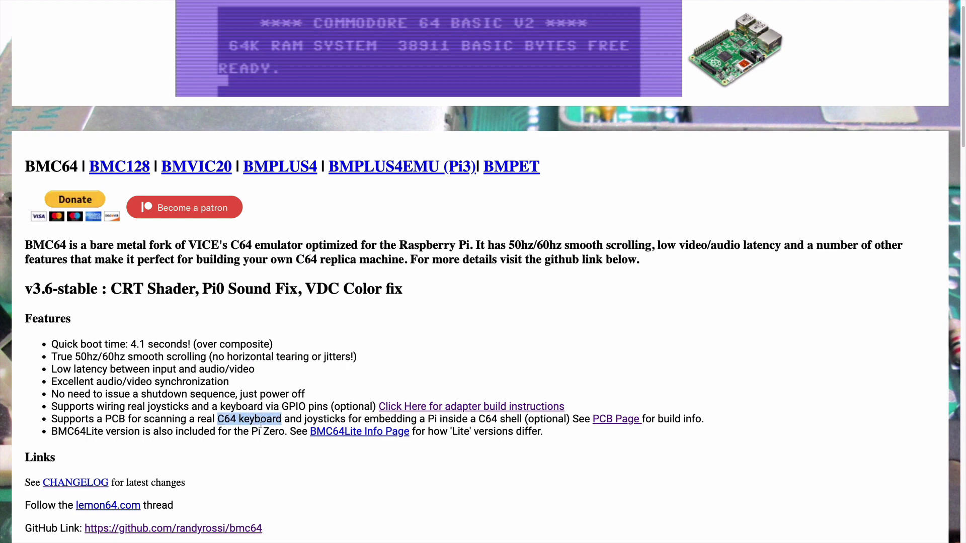
Highlight "Zero" in the BMC64Lite feature entry to examine the Pi Zero support.
scroll(260, 425, down, 1)
double_click(274, 418)
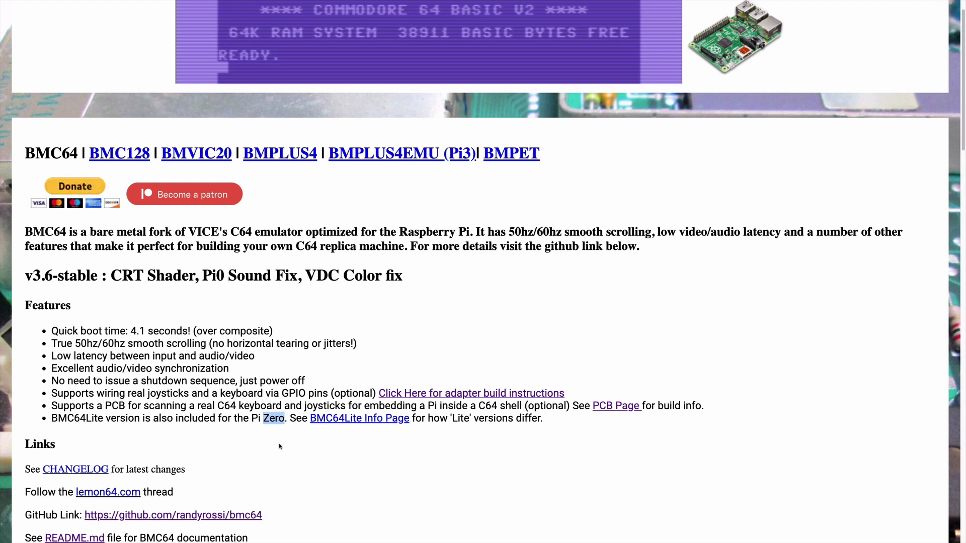
double_click(274, 434)
click(274, 419)
Review the two installation options under Downloads, highlighting the image-flashing and FAT32 SD card instructions.
scroll(520, 447, down, 10)
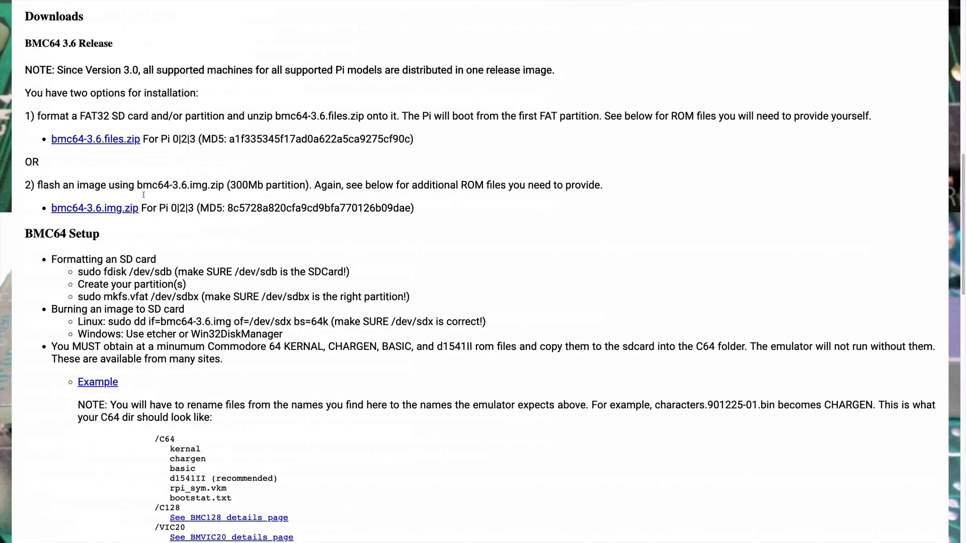
drag(33, 184, 130, 182)
click(208, 184)
double_click(171, 334)
drag(39, 115, 121, 116)
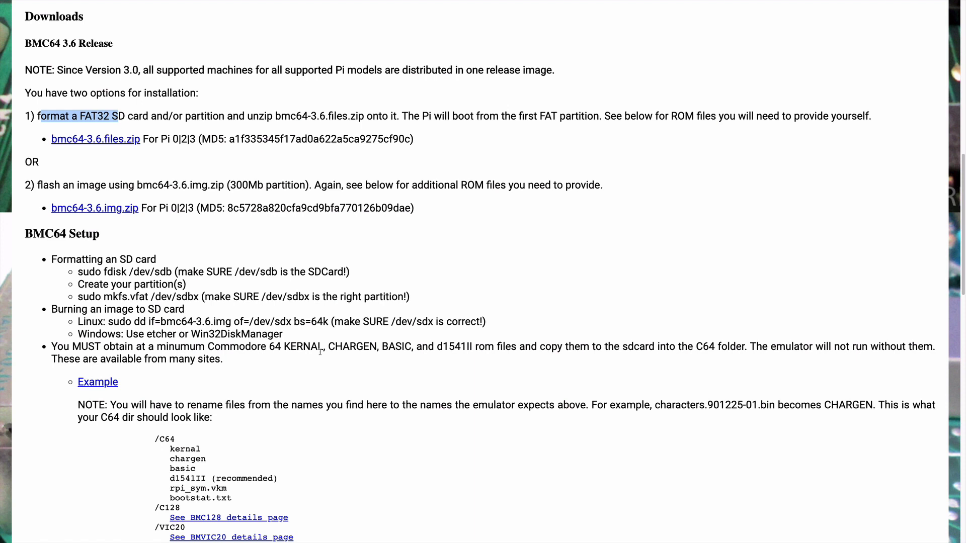
Examine the required Commodore 64 KERNAL, CHARGEN, BASIC and d1541II ROM files and the expected C64 folder contents.
drag(206, 346, 472, 346)
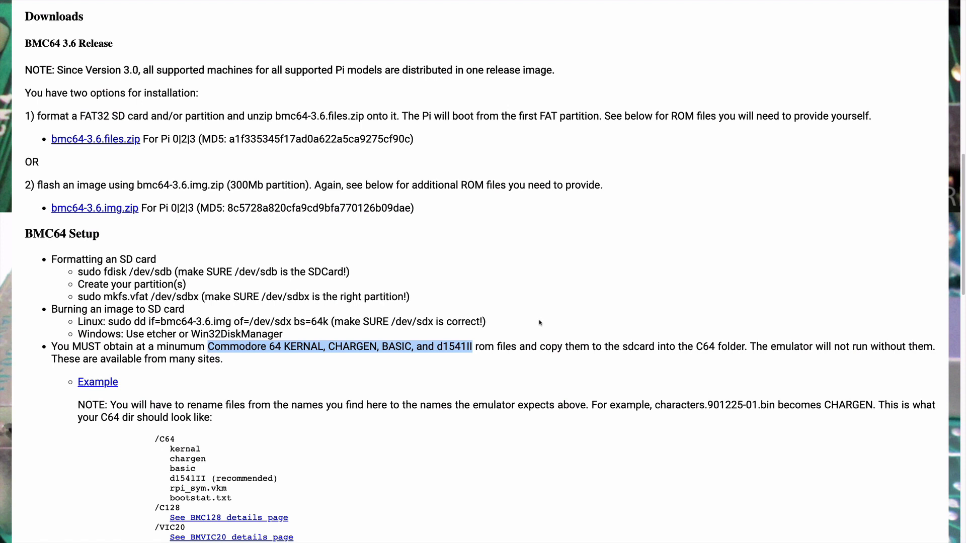
click(477, 348)
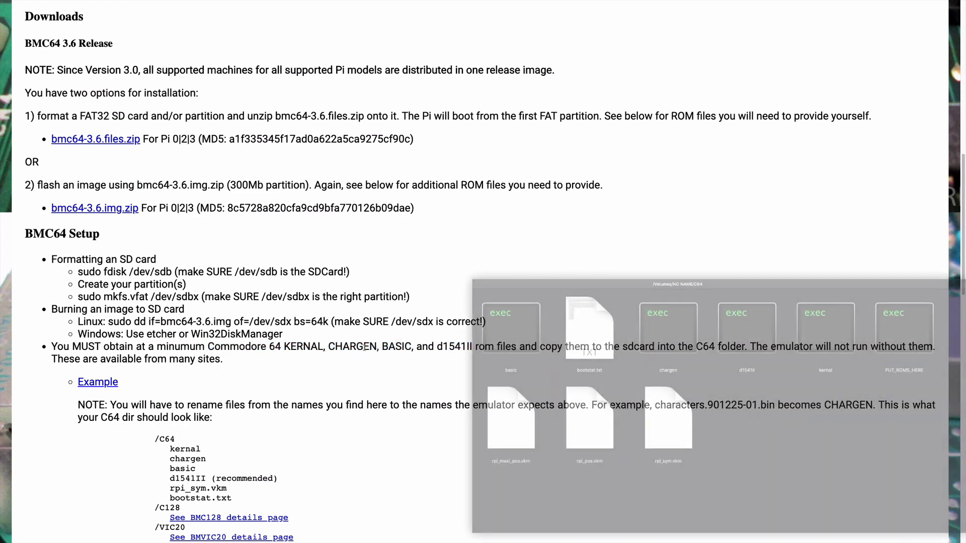
scroll(364, 347, down, 2)
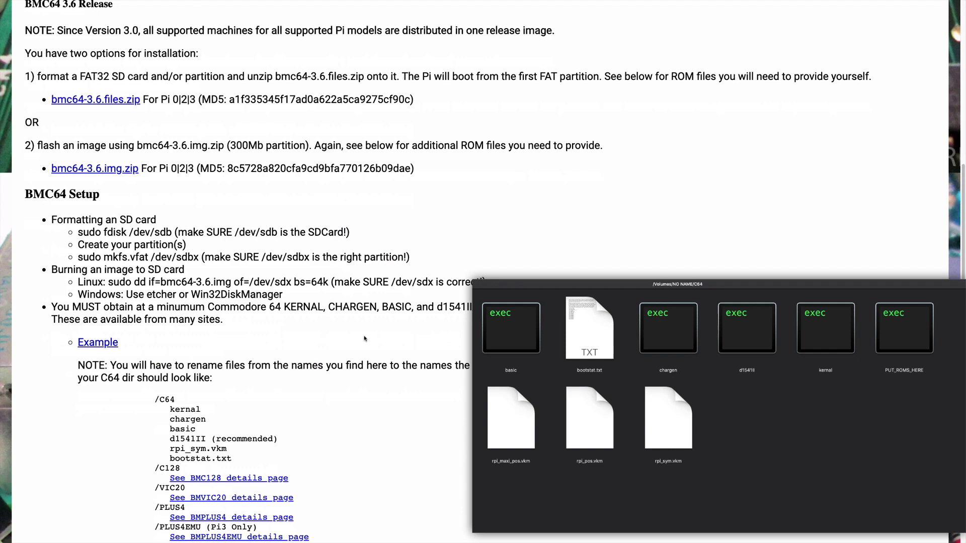
scroll(365, 340, down, 3)
drag(169, 346, 214, 366)
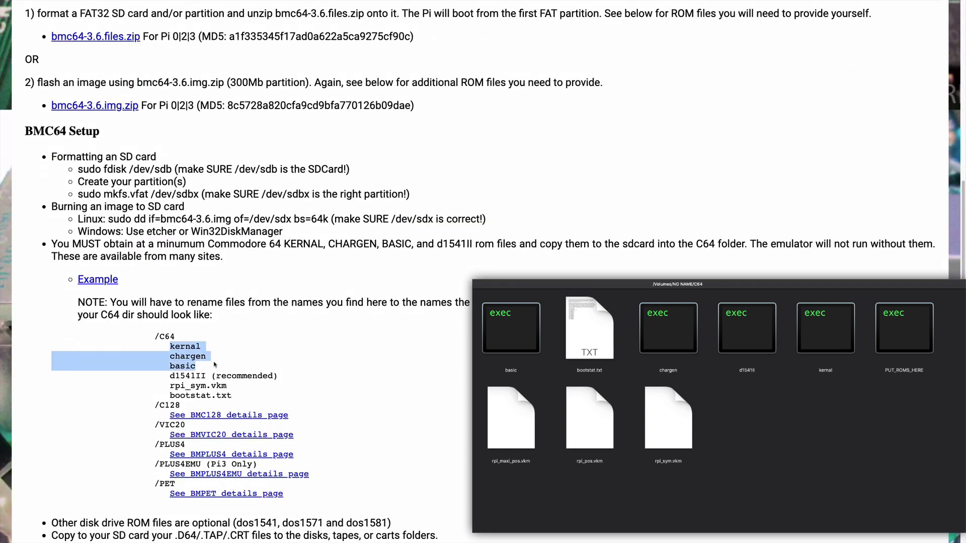
click(312, 377)
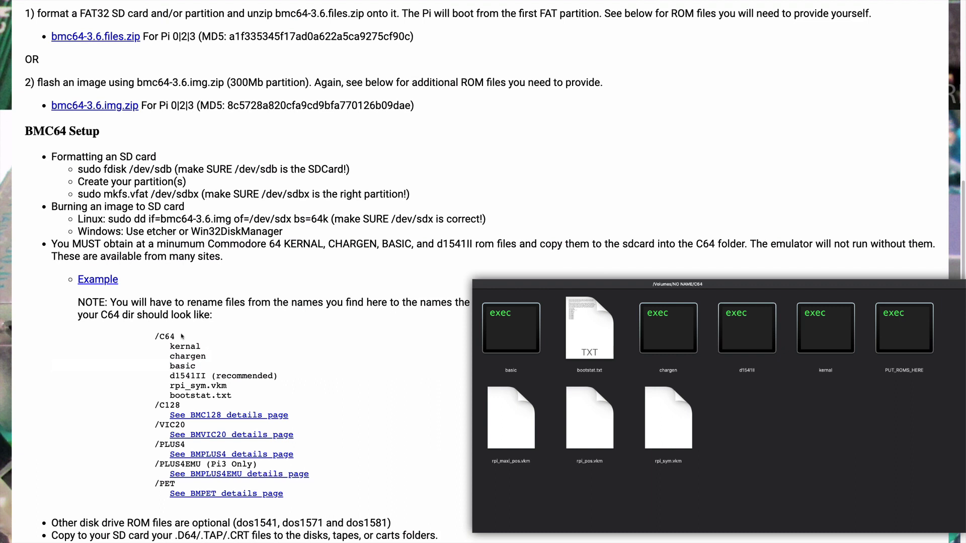
scroll(452, 348, down, 1)
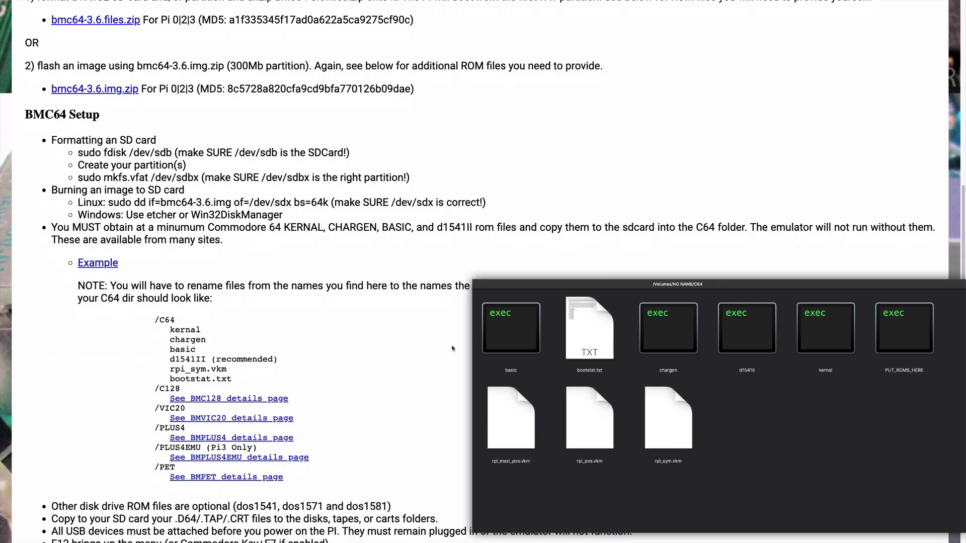
scroll(452, 348, down, 3)
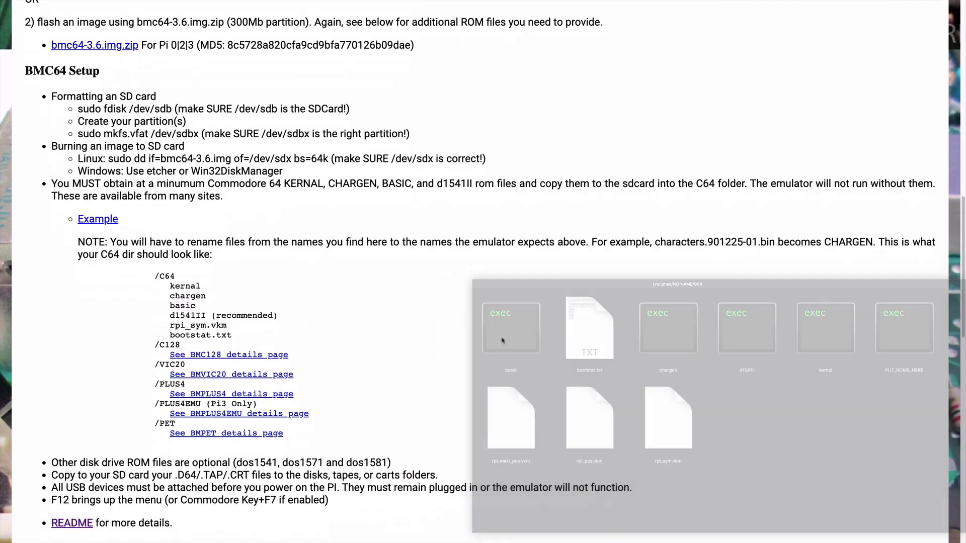
scroll(294, 424, down, 1)
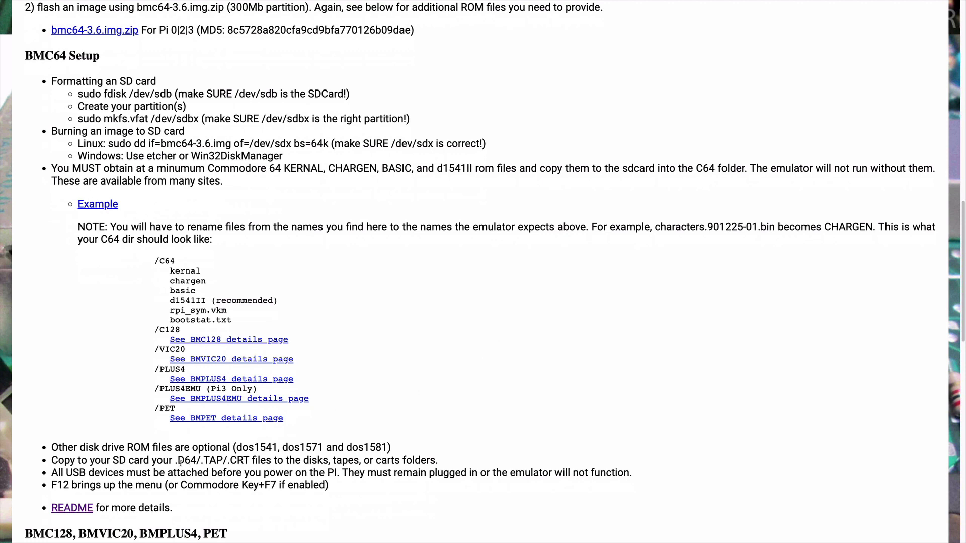
Highlight the instruction on copying .D64/.TAP/.CRT files to the disks, tapes or carts folders, including the D64 and TAP file types.
drag(175, 462, 451, 459)
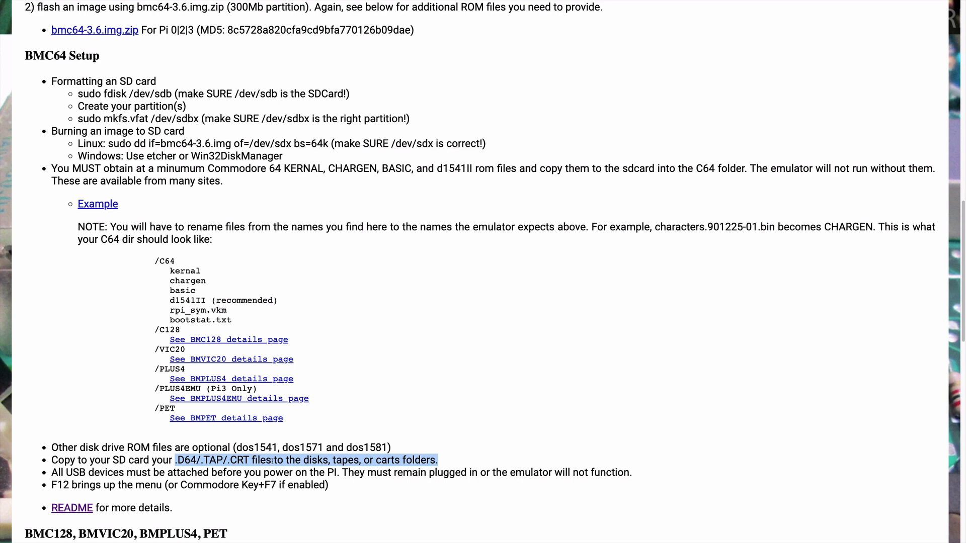
click(211, 461)
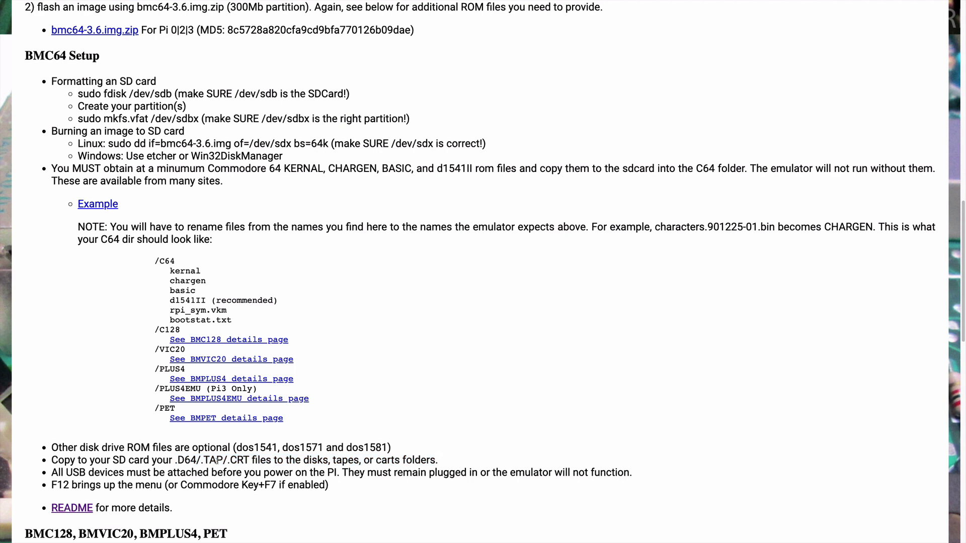
double_click(186, 461)
click(240, 463)
double_click(182, 460)
double_click(218, 461)
scroll(510, 429, down, 1)
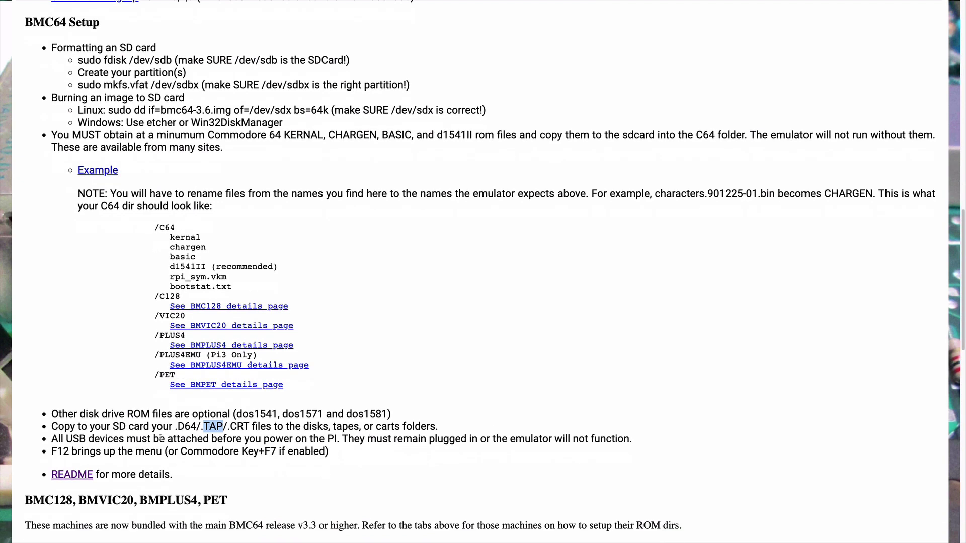
Highlight "F12 brings up the menu" in the BMC64 Setup list.
click(123, 441)
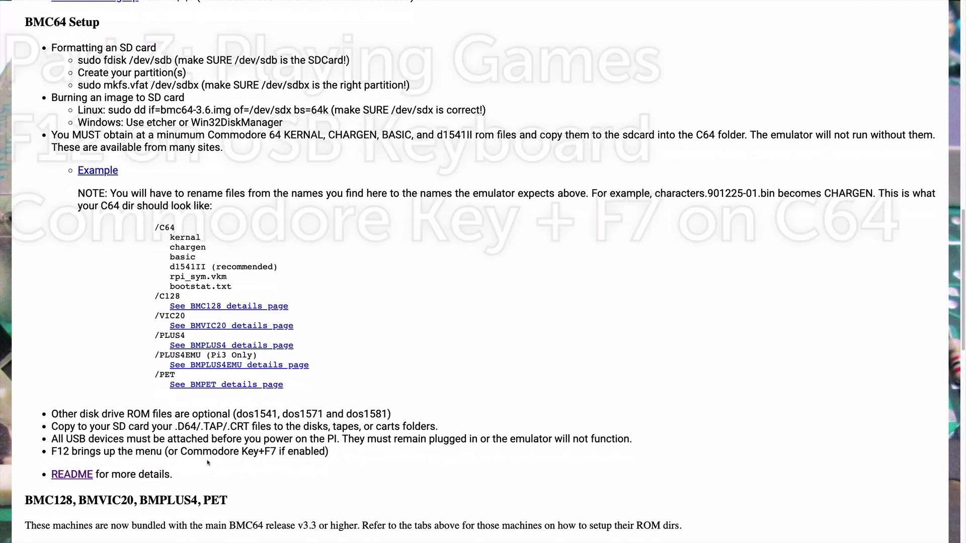
drag(53, 451, 163, 451)
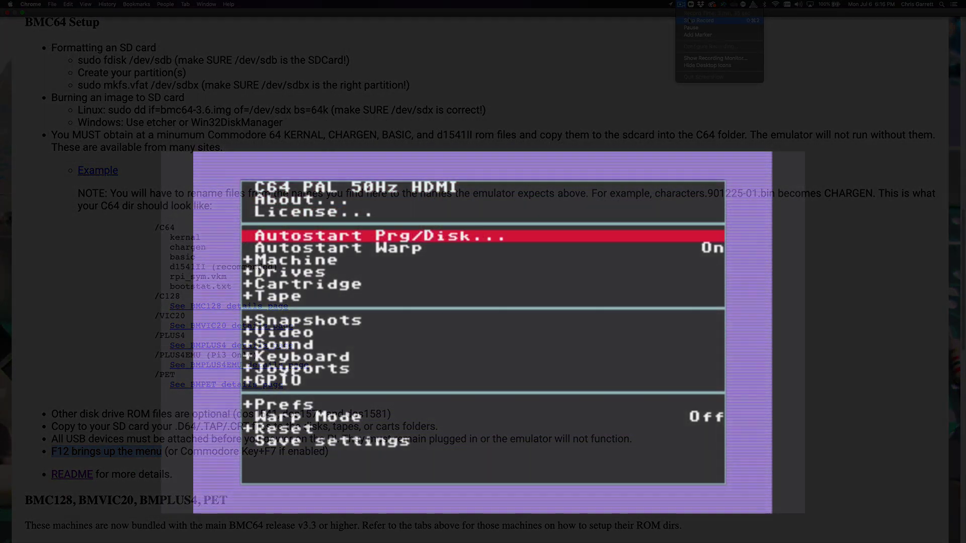
click(680, 4)
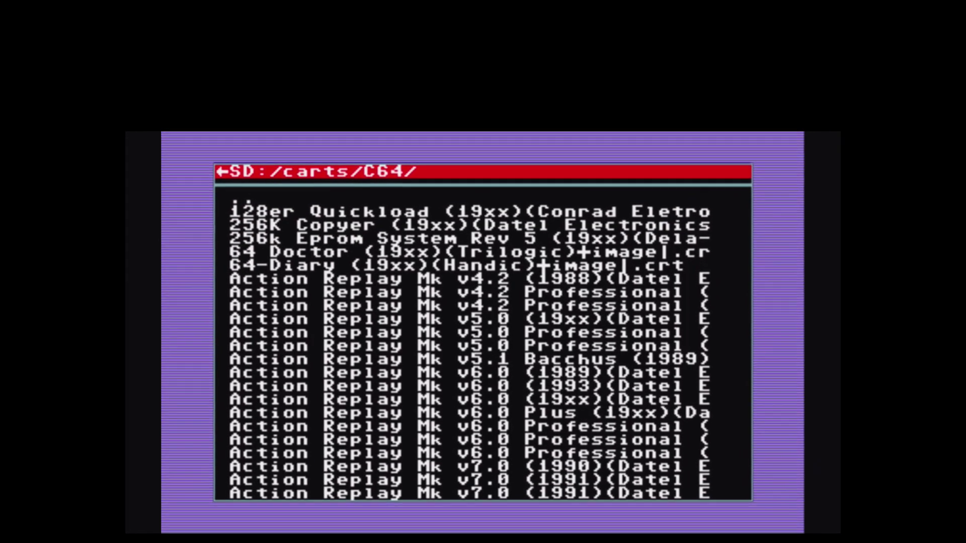
Switch to the BMC64 emulator and load the cartridge "Batman - The Movie (1990)(Ocean).crt" from SD:/carts/C64/.
key(Down)
key(Down)
key(Down)
key(Down)
key(Down)
key(Down)
key(Down)
key(Down)
key(Down)
key(Down)
key(Down)
key(Down)
key(Down)
key(Down)
key(Down)
key(Down)
key(Down)
key(Down)
key(Down)
key(Down)
key(Down)
key(Down)
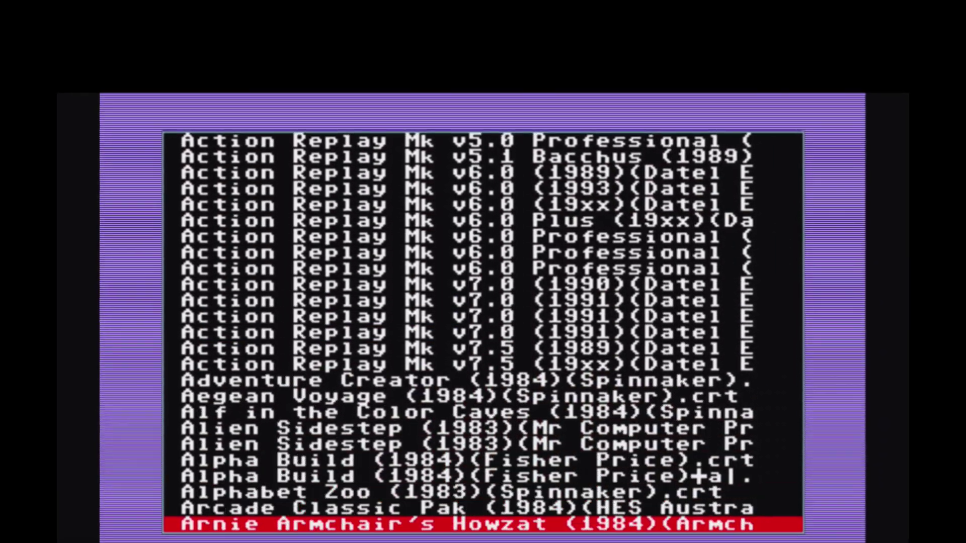
key(Down)
key(Down)
key(Down)
key(Down)
key(Down)
key(Down)
key(Down)
key(Down)
key(Down)
key(Down)
key(Down)
key(Down)
key(Down)
key(Down)
key(Down)
key(Down)
key(Down)
key(Down)
key(Down)
key(Down)
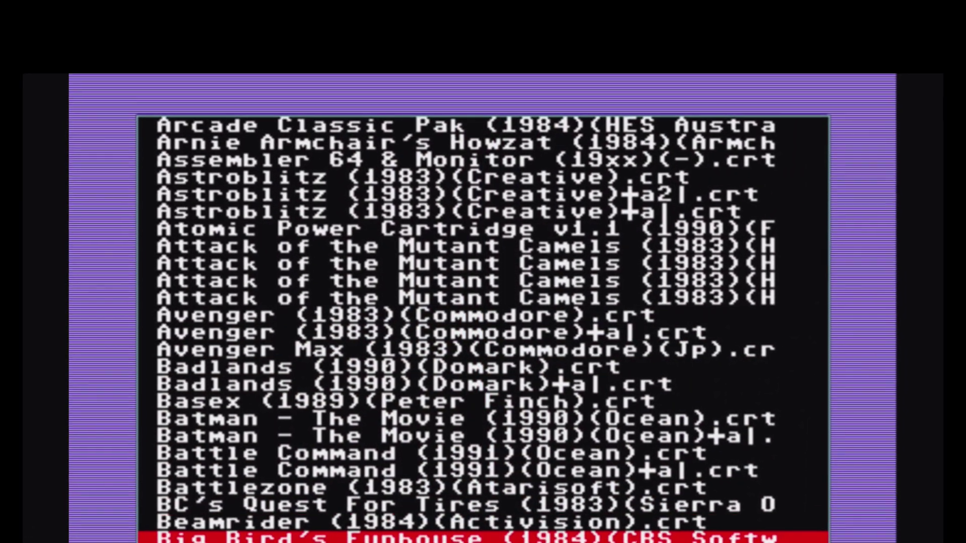
key(Up)
key(Up)
key(Up)
key(Up)
key(Up)
key(Up)
key(Up)
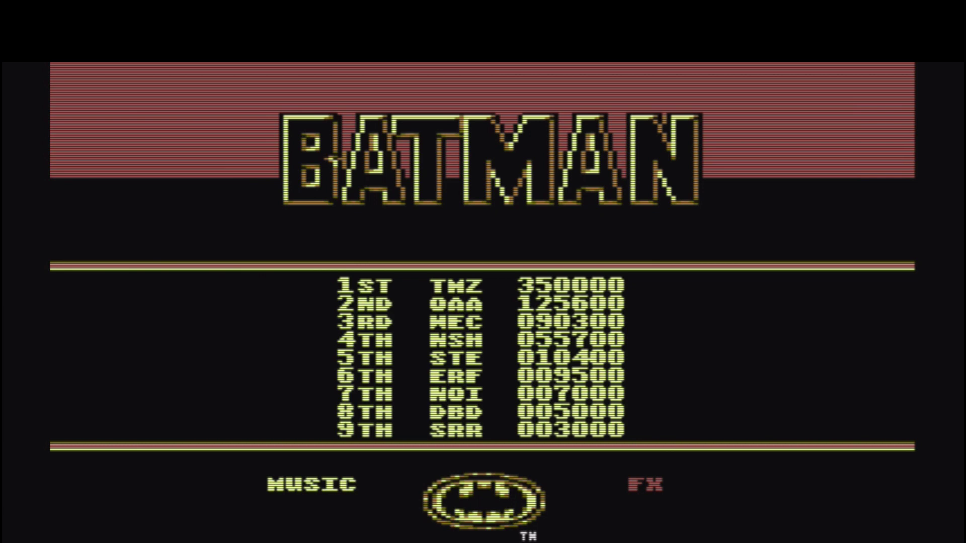
Load the cartridge "Choplifter (1982)(Broderbund).crt" from the cartridge list.
key(F12)
key(Return)
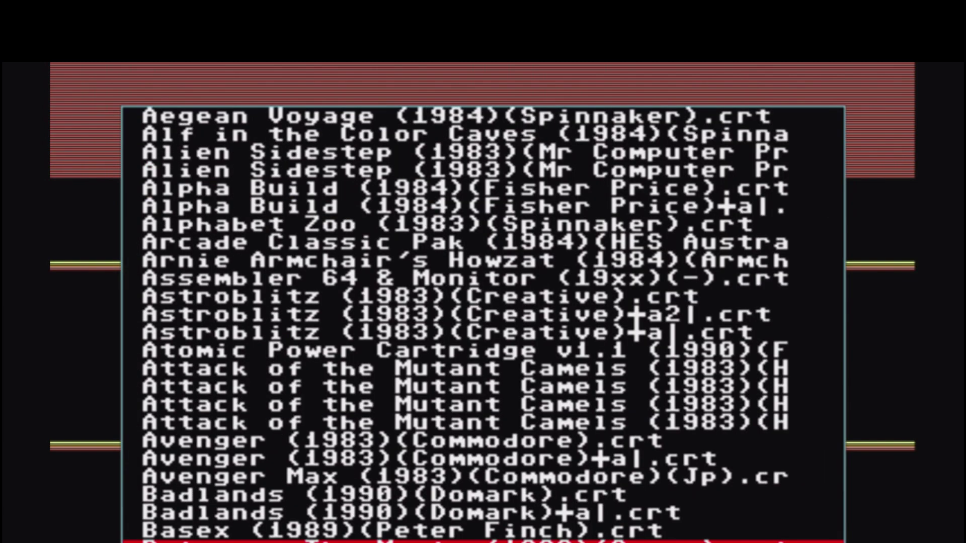
key(Down)
key(Down)
key(Down)
key(Down)
key(Down)
key(Down)
key(Down)
key(Down)
key(Down)
key(Down)
key(Down)
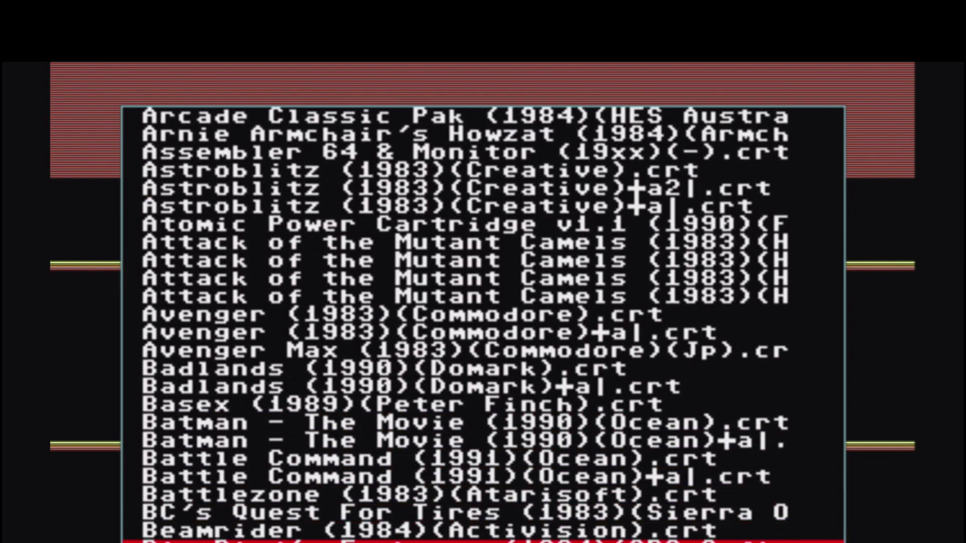
key(Down)
key(Down)
key(Down)
key(Down)
key(Down)
key(Down)
key(Down)
key(Down)
key(Down)
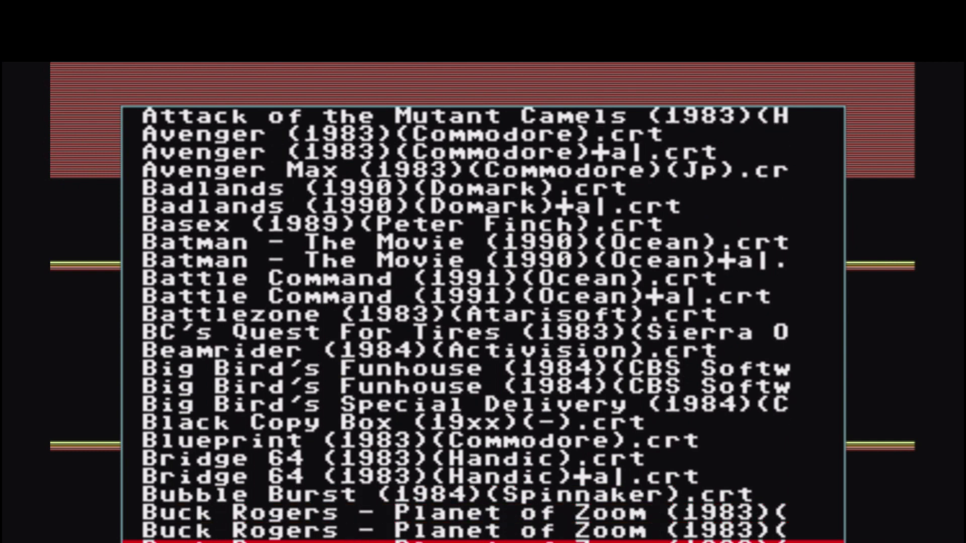
key(Down)
key(Up)
key(Up)
key(Up)
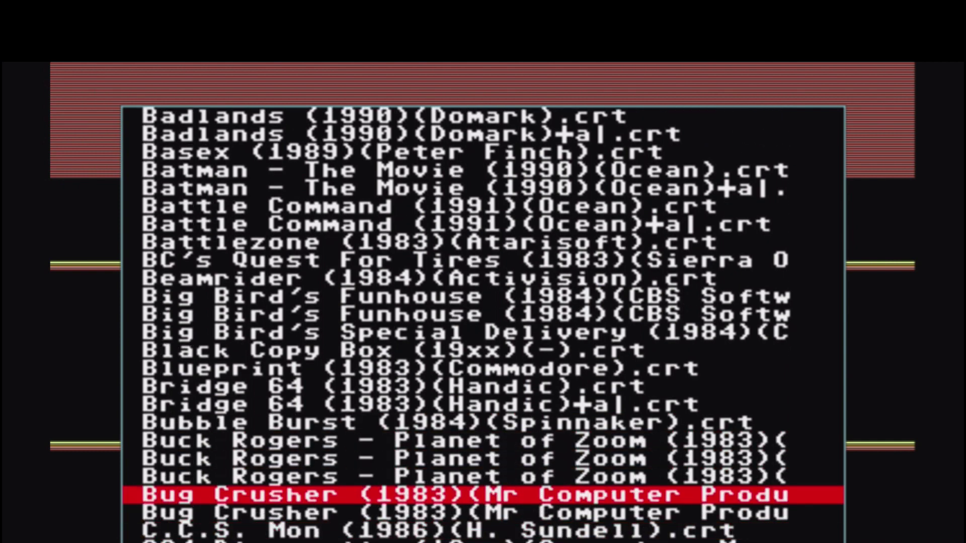
key(Down)
key(Down)
key(Down)
key(Down)
key(Down)
key(Down)
key(Down)
key(Down)
key(Down)
key(Down)
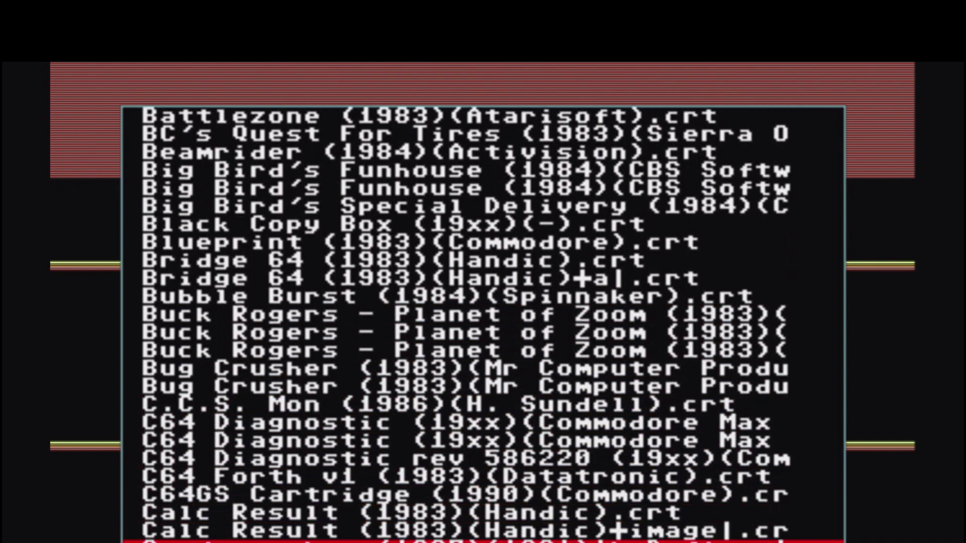
key(Down)
key(Down)
key(Down)
key(Down)
key(Down)
key(Down)
key(Down)
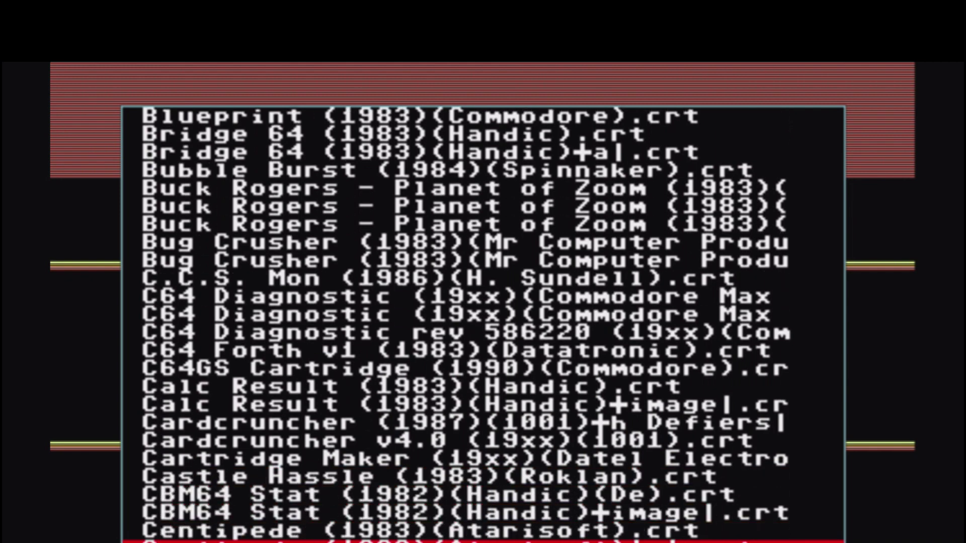
key(Down)
key(Down)
key(Down)
key(Down)
key(Down)
key(Down)
key(Down)
key(Down)
key(Down)
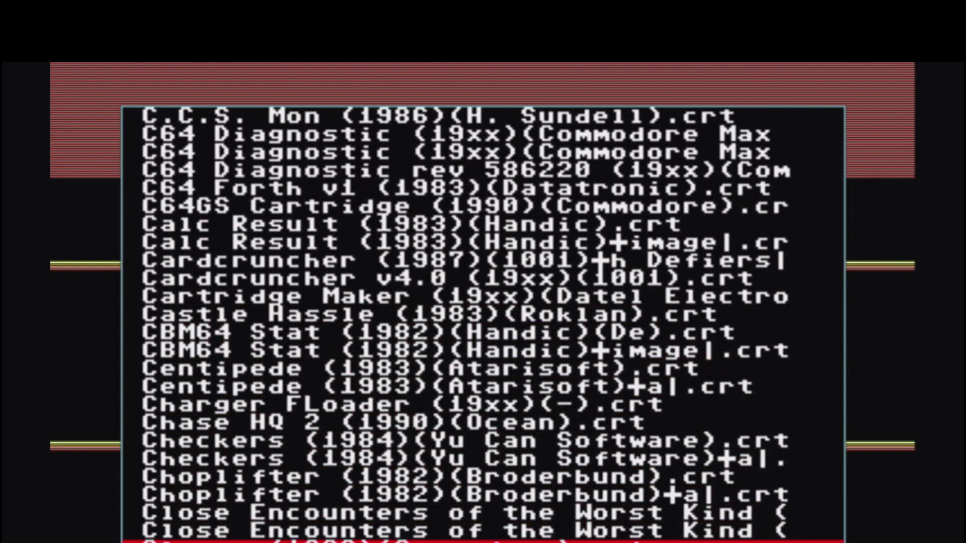
key(Up)
key(Up)
key(Up)
key(Up)
key(Return)
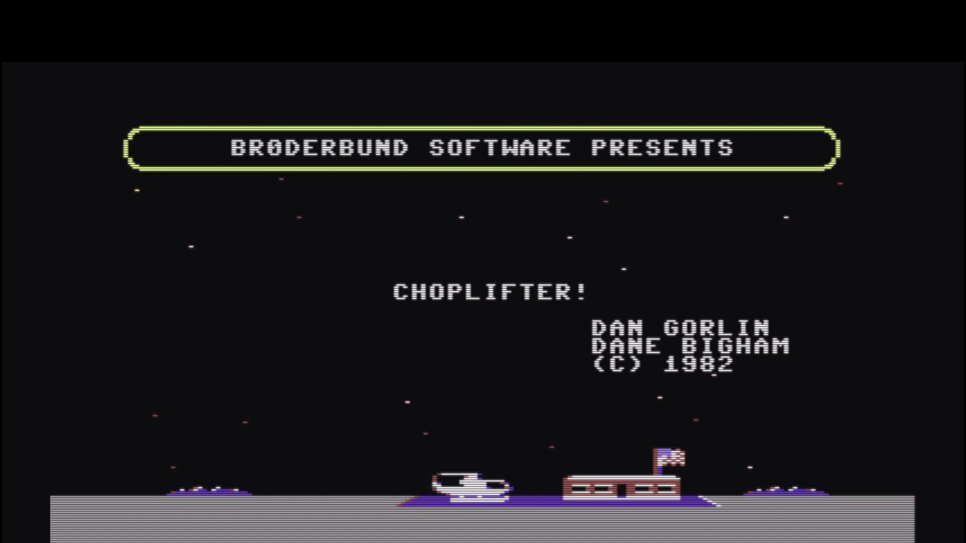
Return to the main emulator menu and expand the Drives section with its Drive 8 options.
key(F12)
key(Return)
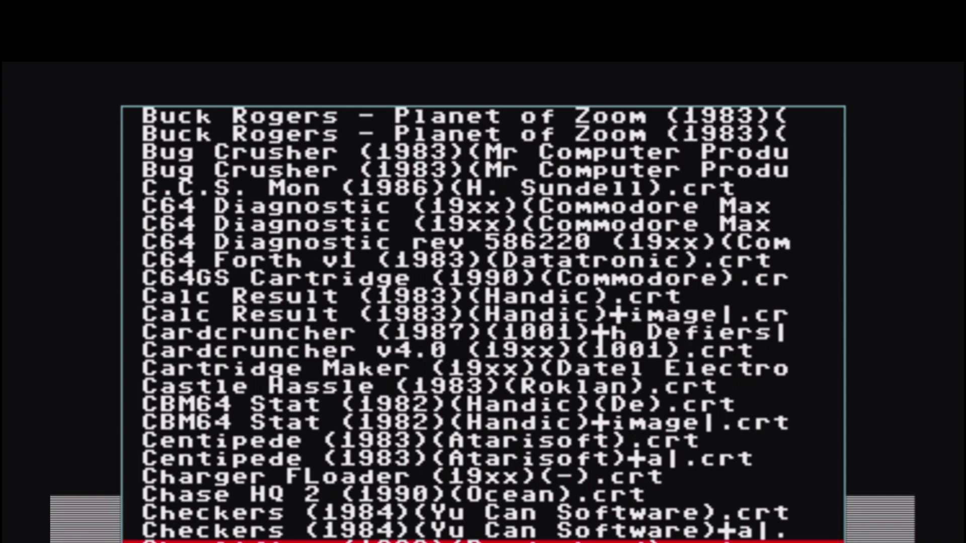
key(Escape)
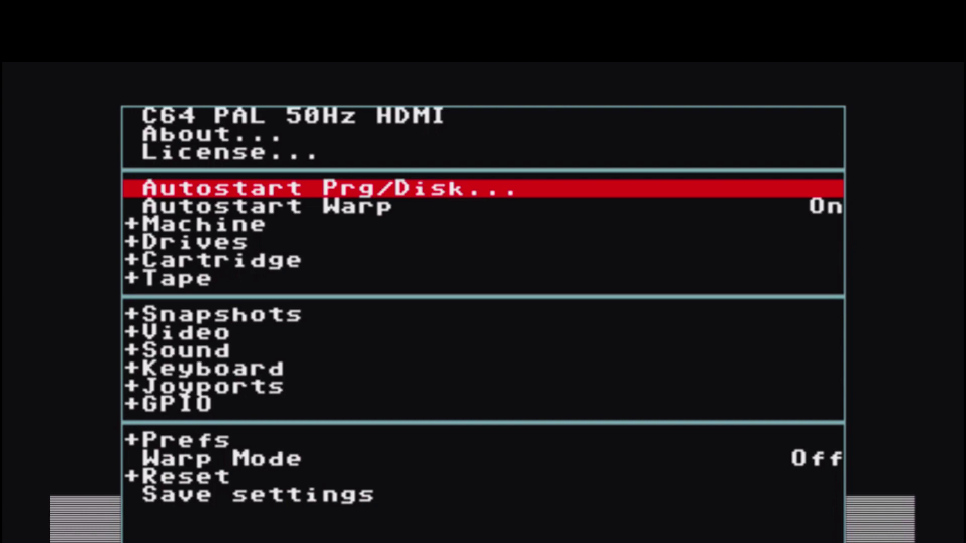
key(Down)
key(Down)
key(Down)
key(Down)
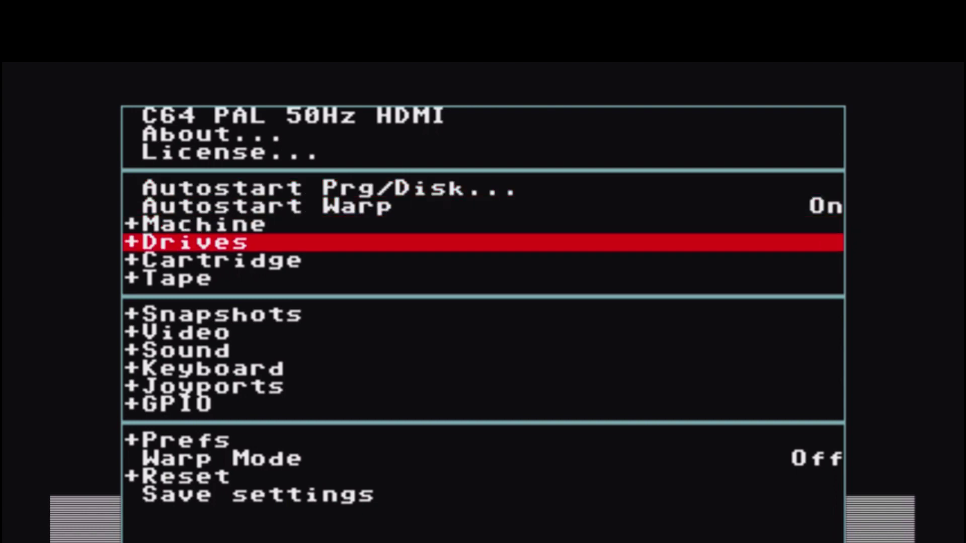
key(Up)
key(Return)
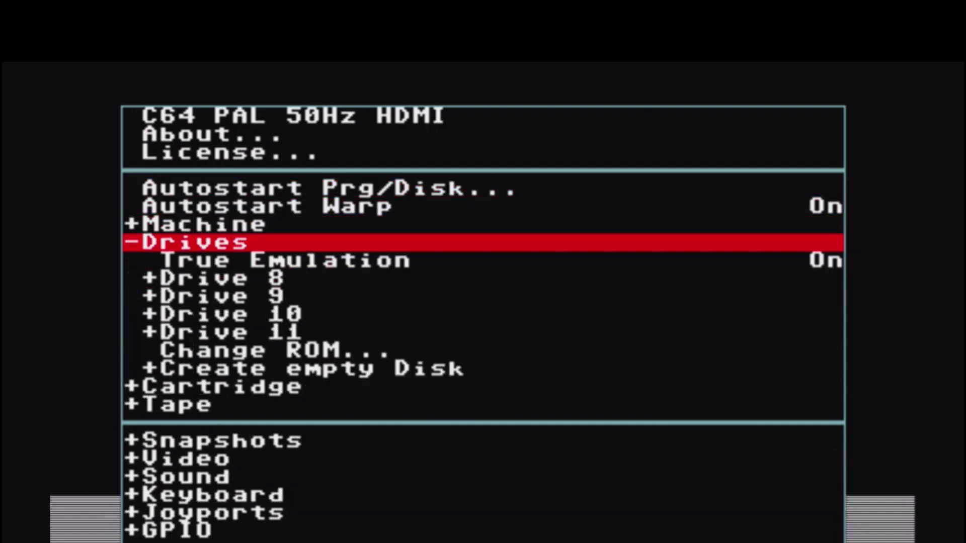
key(Down)
key(Down)
key(Return)
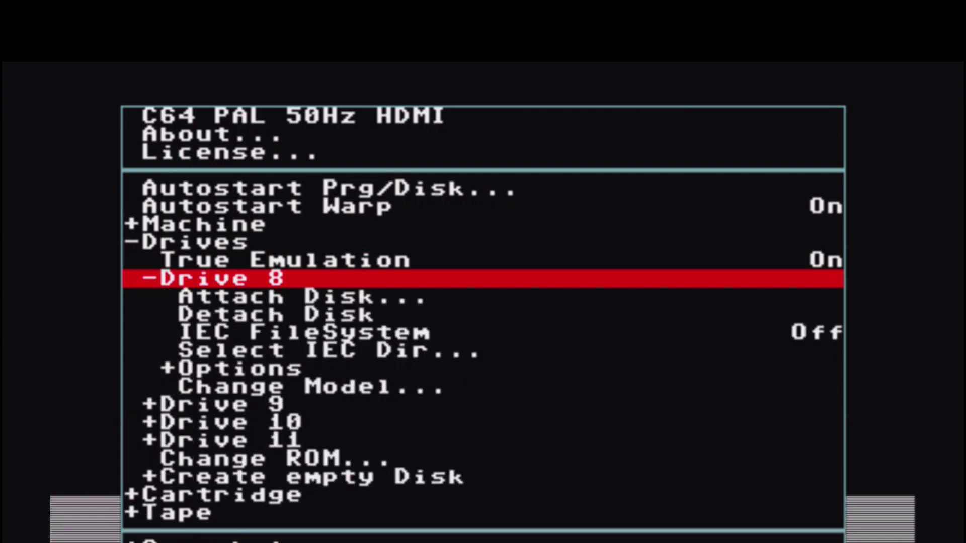
Attach a Turrican 2 .d64 disk image from SD:/disks/C64/turrican_2/ to Drive 8.
key(Down)
key(Return)
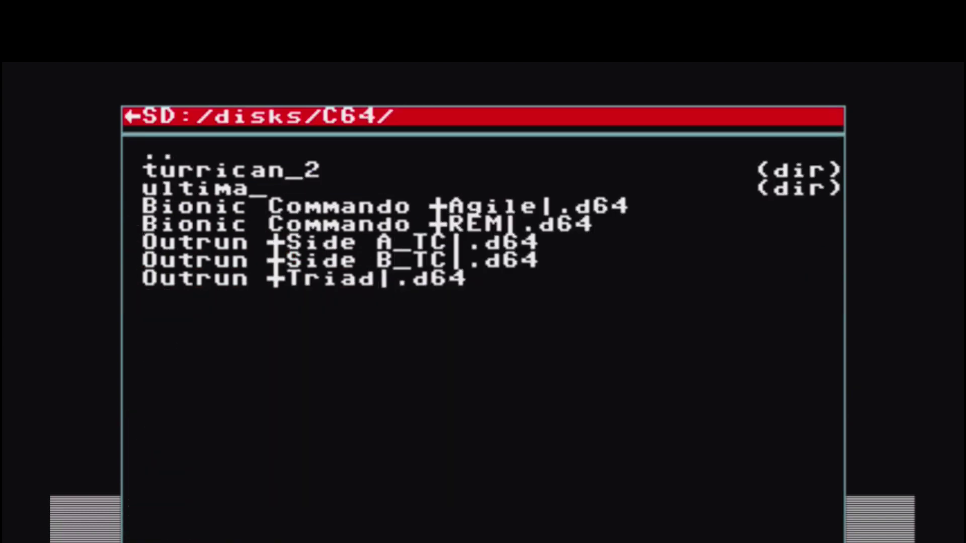
key(Down)
key(Return)
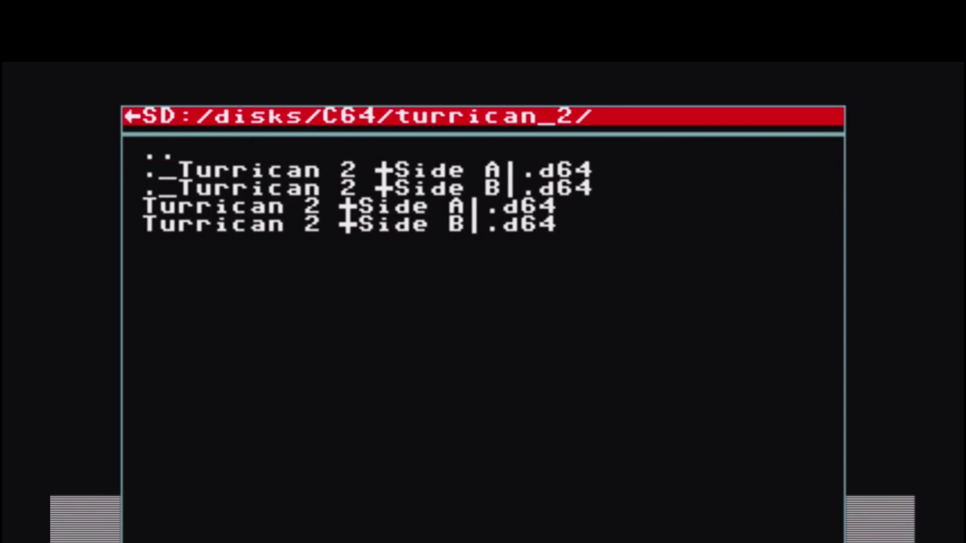
key(Down)
key(Down)
key(Down)
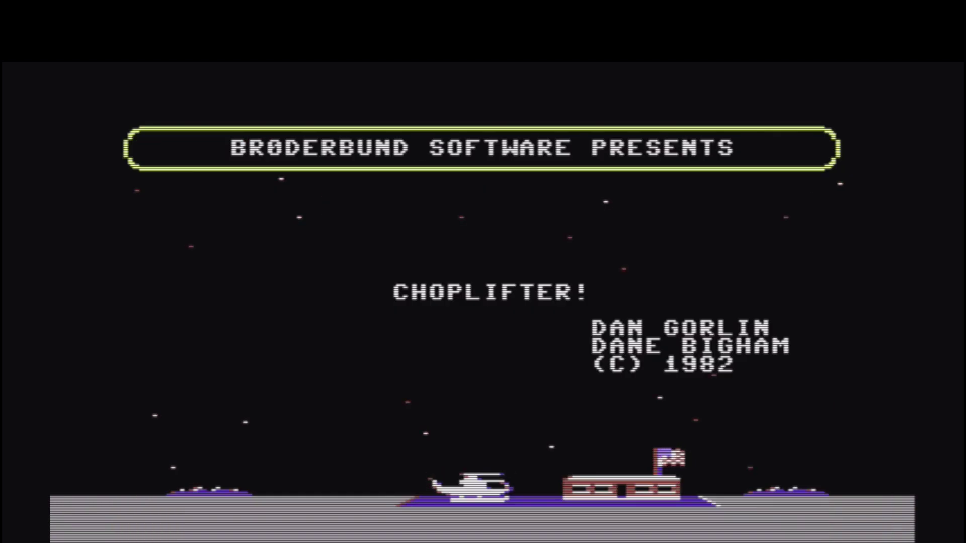
Examine the Drive 8 and Drive 9 entries and the Autostart Prg/Disk option in the emulator menu.
key(F12)
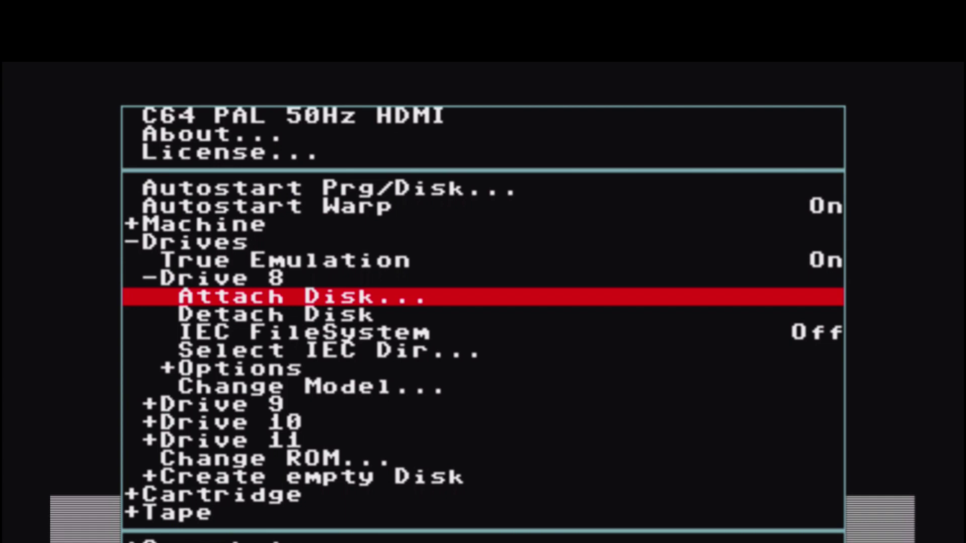
key(Down)
key(Down)
key(Down)
key(Down)
key(Down)
key(Down)
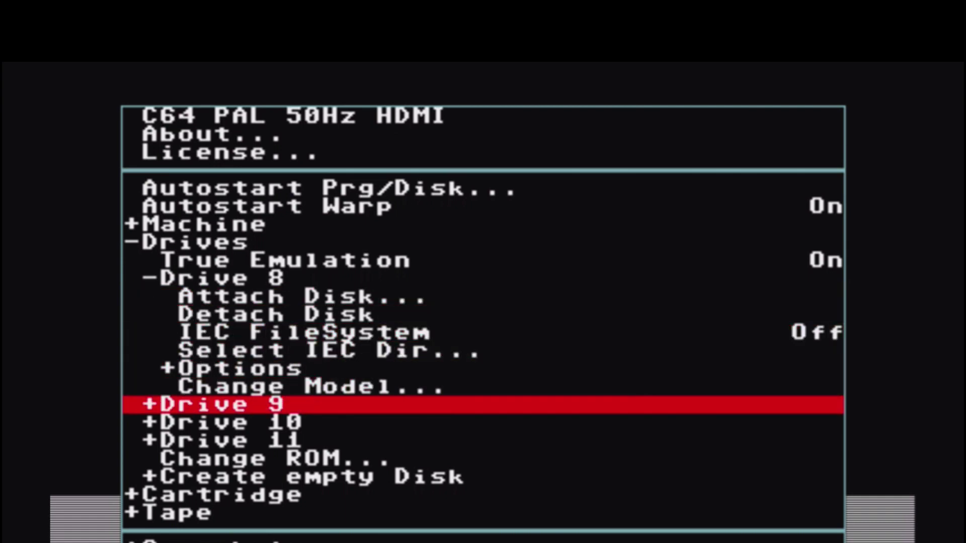
key(Up)
key(Up)
key(Up)
key(Up)
key(Up)
key(Up)
key(Up)
key(Up)
key(Up)
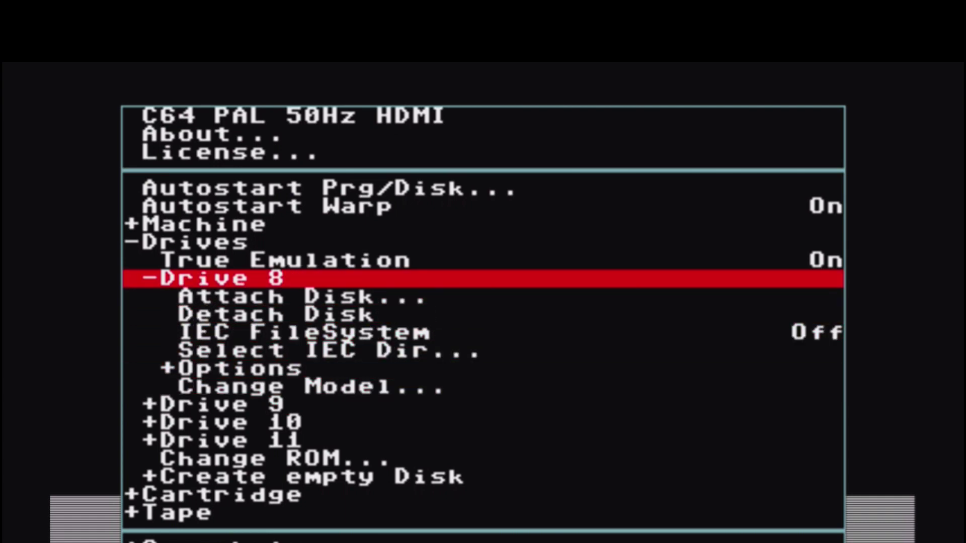
key(Up)
key(Up)
key(Up)
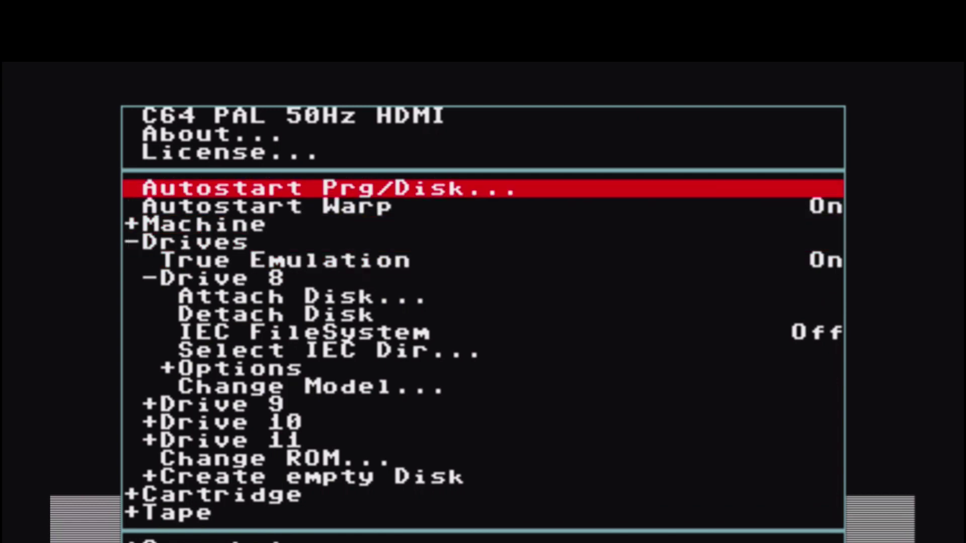
Expand the Tape section and open the list of tape images in SD:/tapes/C64/.
key(Down)
key(Down)
key(Down)
key(Down)
key(Down)
key(Down)
key(Down)
key(Down)
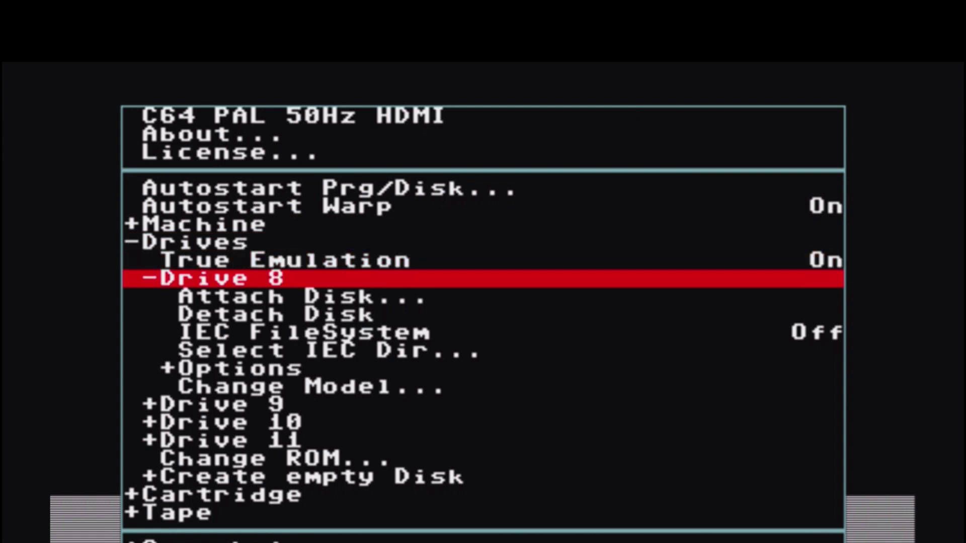
key(Down)
key(Down)
key(Down)
key(Down)
key(Down)
key(Down)
key(Down)
key(Down)
key(Down)
key(Down)
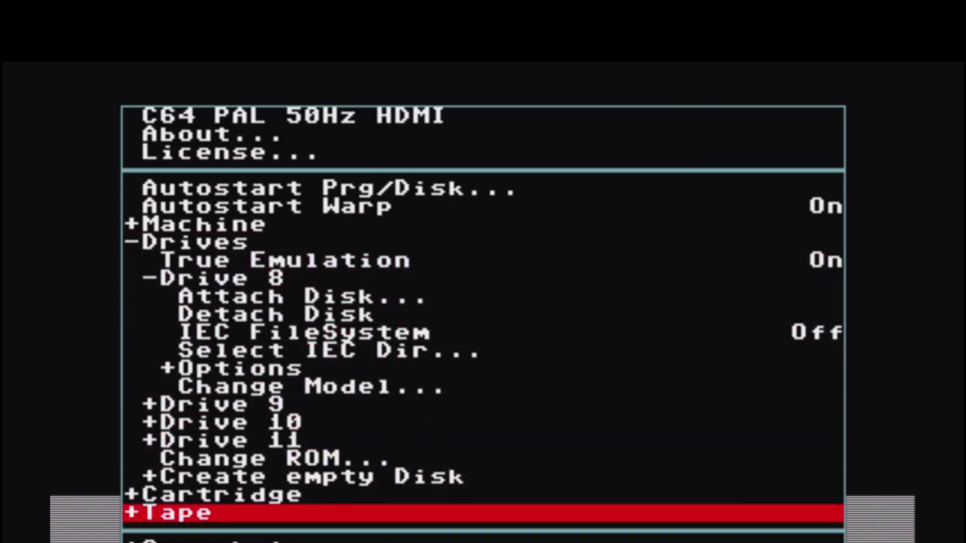
key(Return)
key(Down)
key(Return)
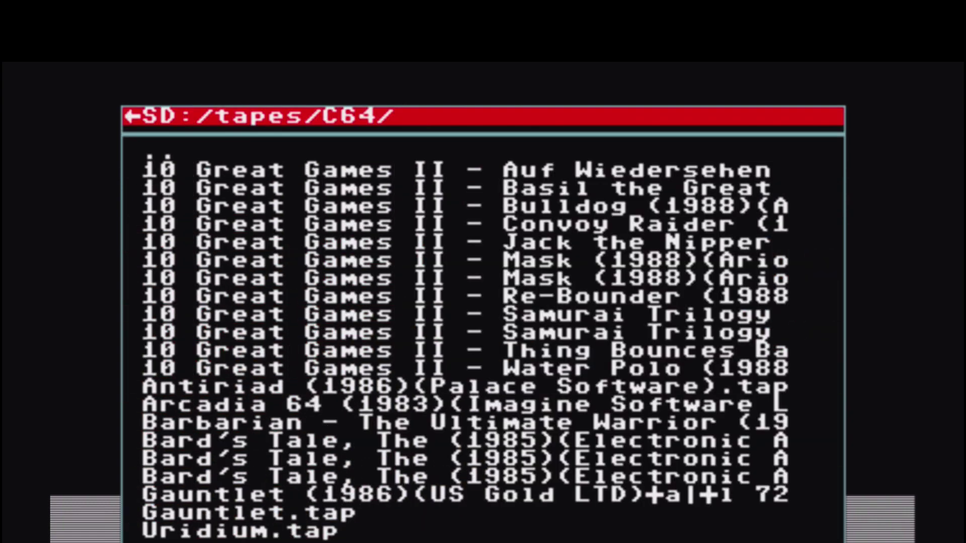
Attach a .tap tape image from the SD:/tapes/C64/ list.
key(Down)
key(Down)
key(Down)
key(Down)
key(Down)
key(Down)
key(Down)
key(Down)
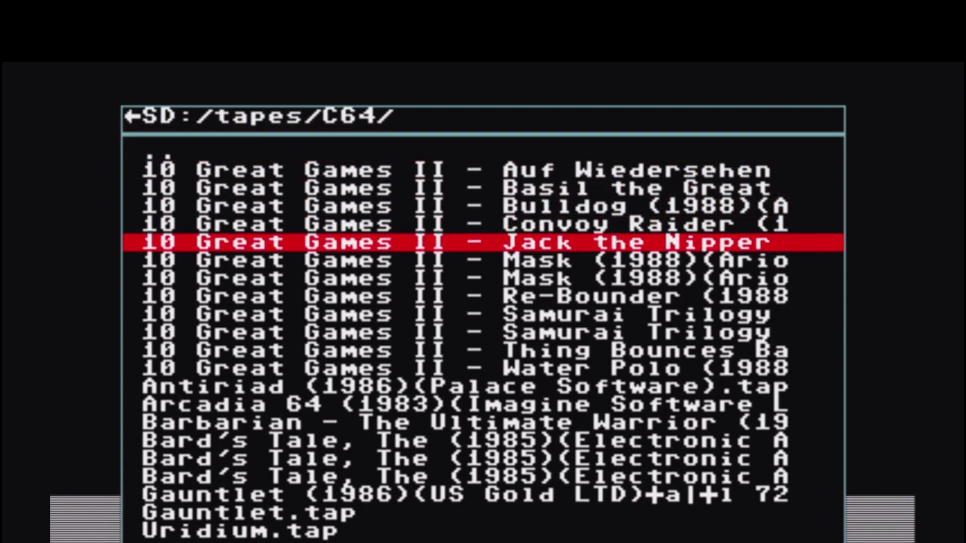
key(Down)
key(Down)
key(Down)
key(Down)
key(Down)
key(Down)
key(Down)
key(Return)
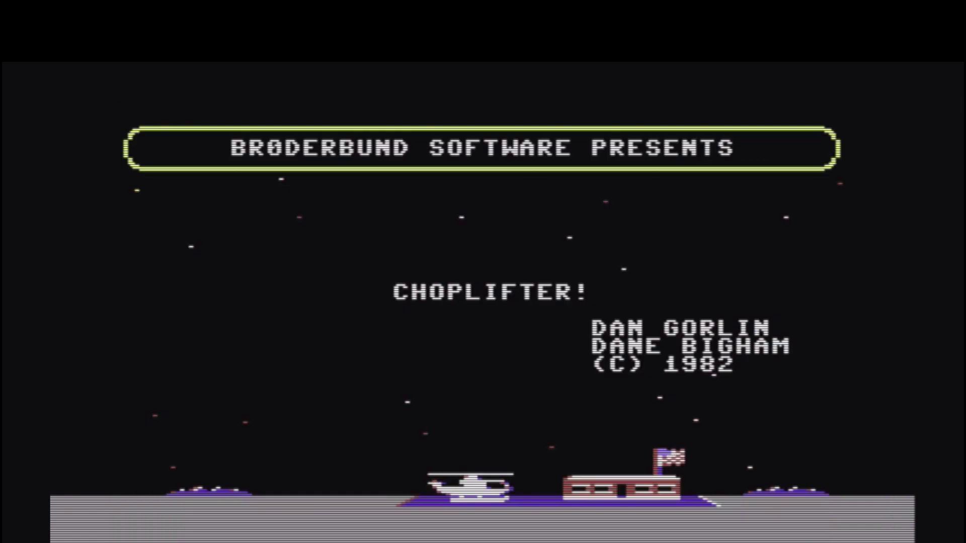
Examine the Tape, Snapshots, Video, Sound, Keyboard, Joyports, GPIO and Prefs entries of the emulator menu.
key(F12)
key(Down)
key(Down)
key(Down)
key(Down)
key(Down)
key(Down)
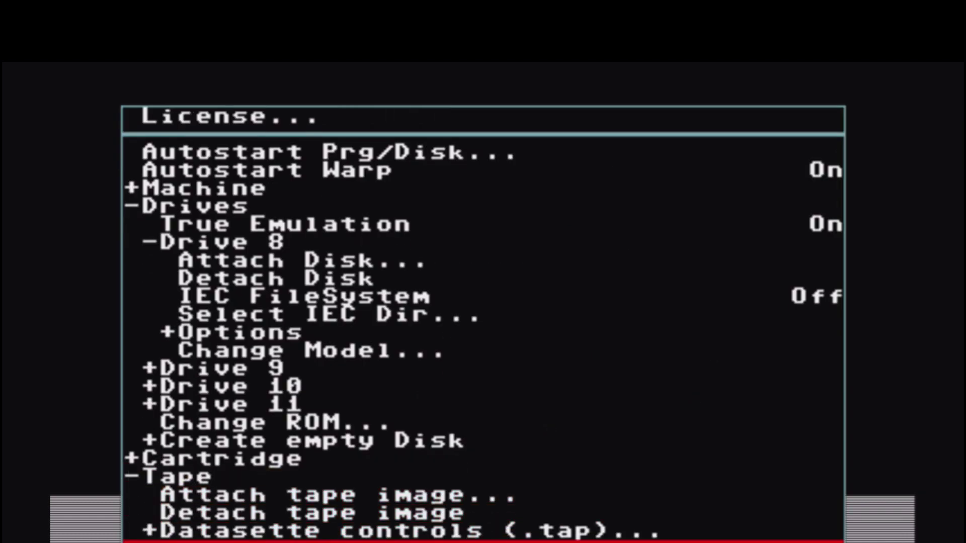
key(Down)
key(Down)
key(Down)
key(Down)
key(Down)
key(Down)
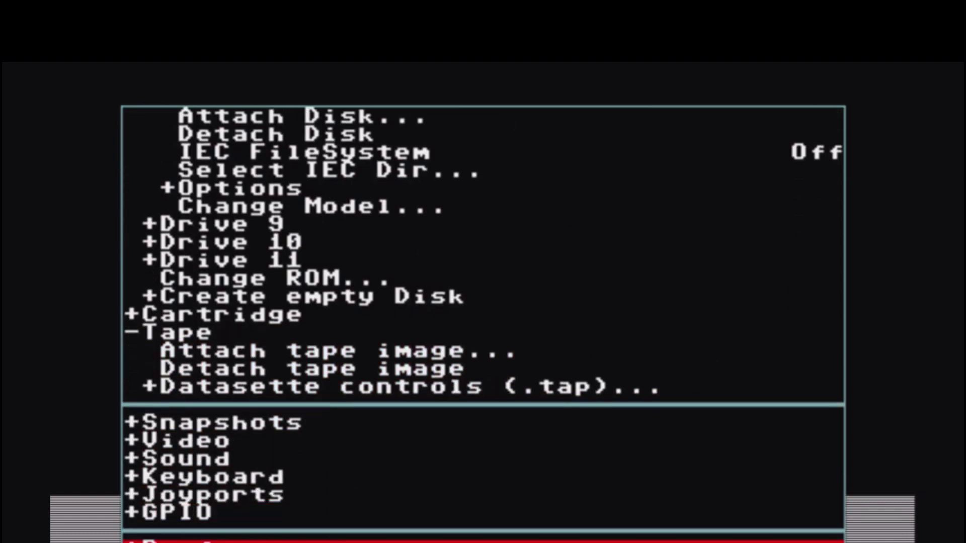
key(Up)
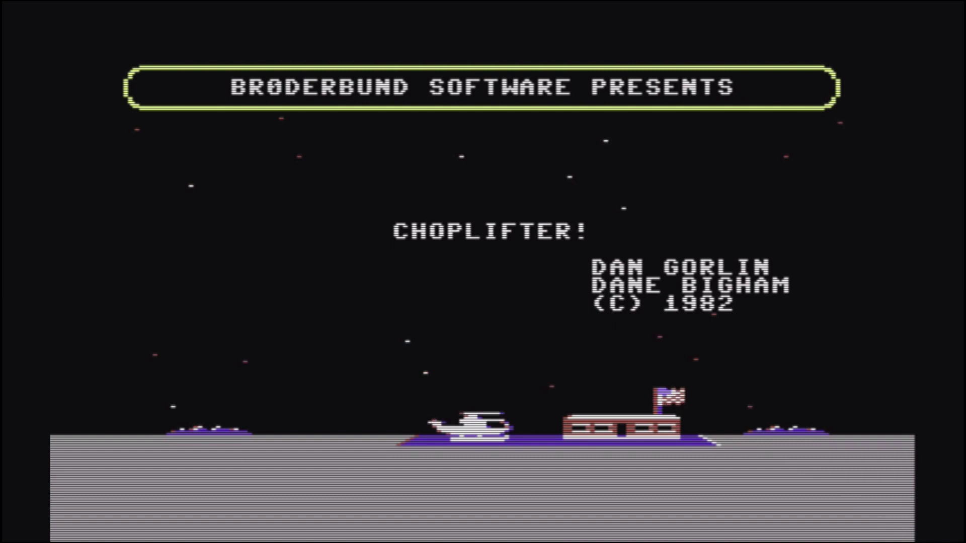
Examine the Soft Reset, Hard Reset, Save settings and Warp Mode entries of the emulator menu.
key(F12)
key(Down)
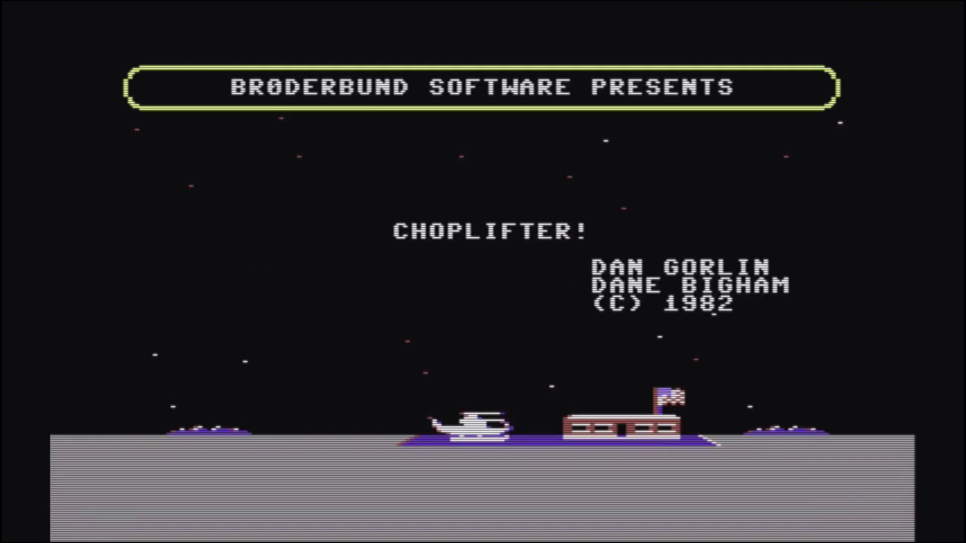
key(F12)
key(Down)
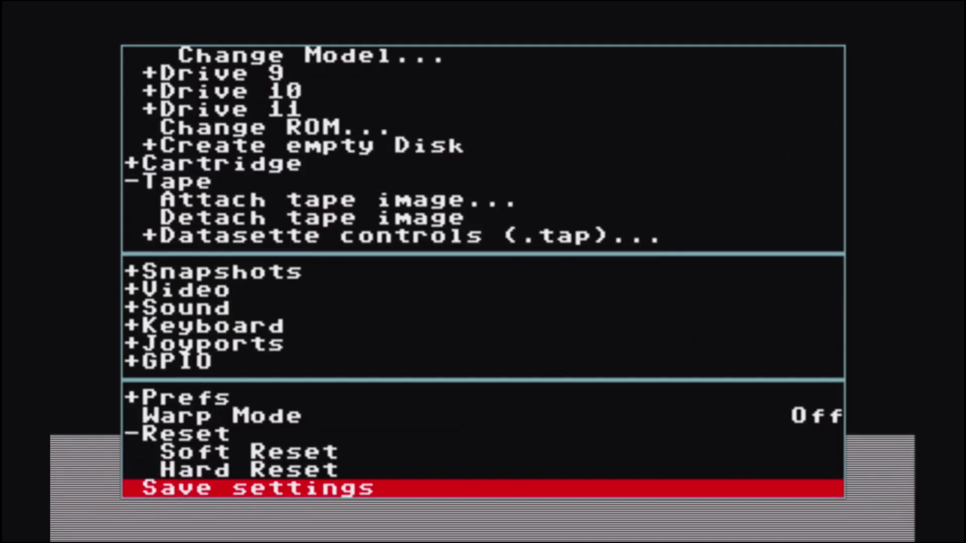
key(Up)
key(Up)
key(Up)
key(Up)
key(Up)
key(Up)
key(Up)
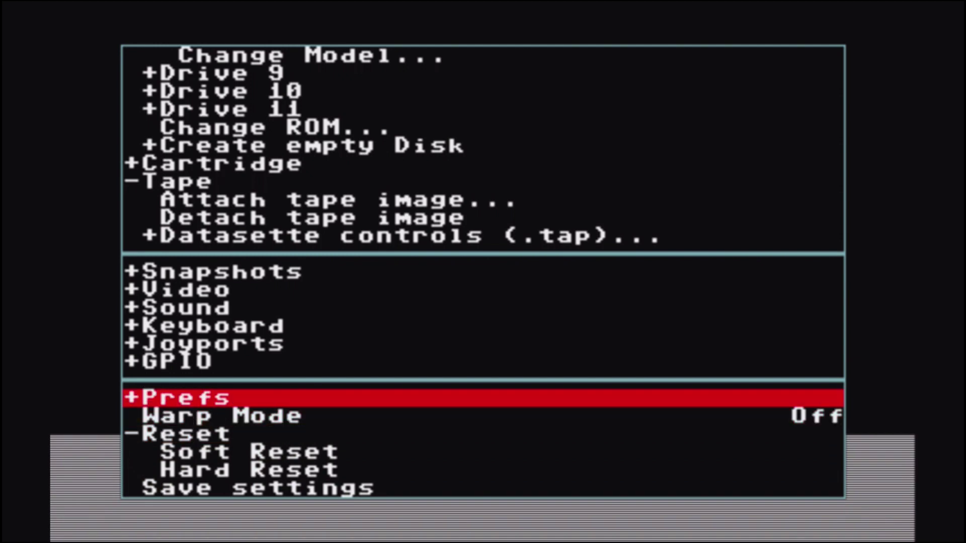
Expand the Cartridge section of the emulator menu.
key(Up)
key(Up)
key(Up)
key(Up)
key(Up)
key(Up)
key(Up)
key(Up)
key(Up)
key(Up)
key(Return)
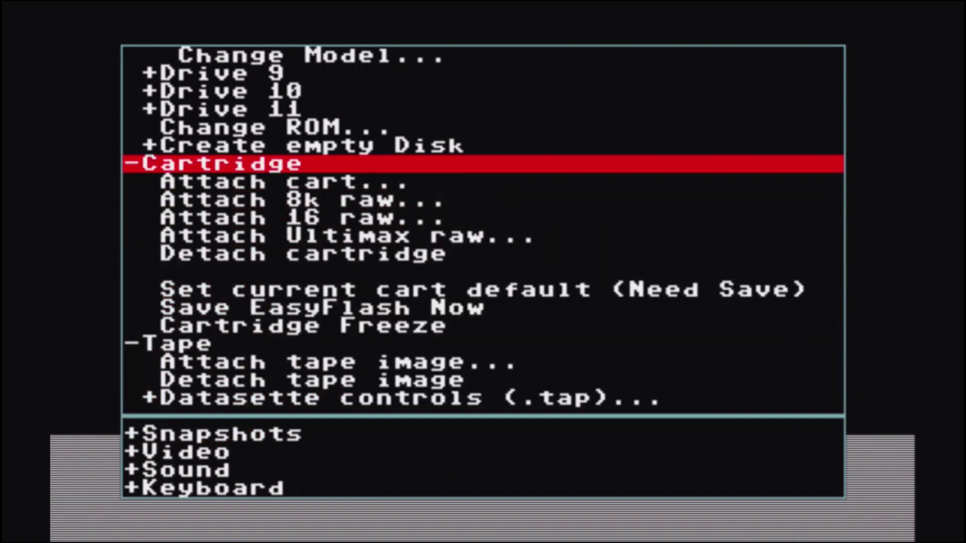
Detach the current cartridge and return to the Commodore 64 BASIC screen.
key(Down)
key(Down)
key(Down)
key(Down)
key(Down)
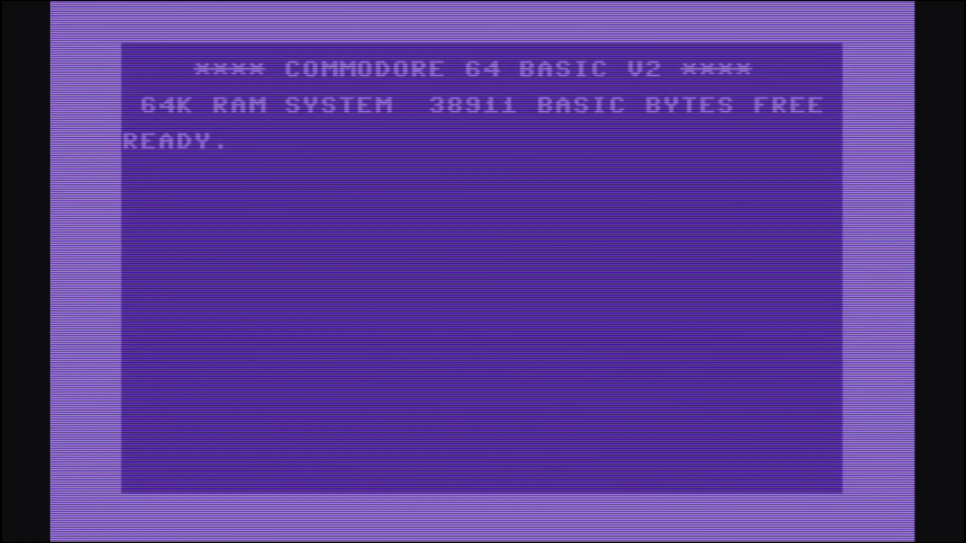
Load the disk directory from drive 8 with LOAD "$",8 and display it with LIST.
text(LOAD)
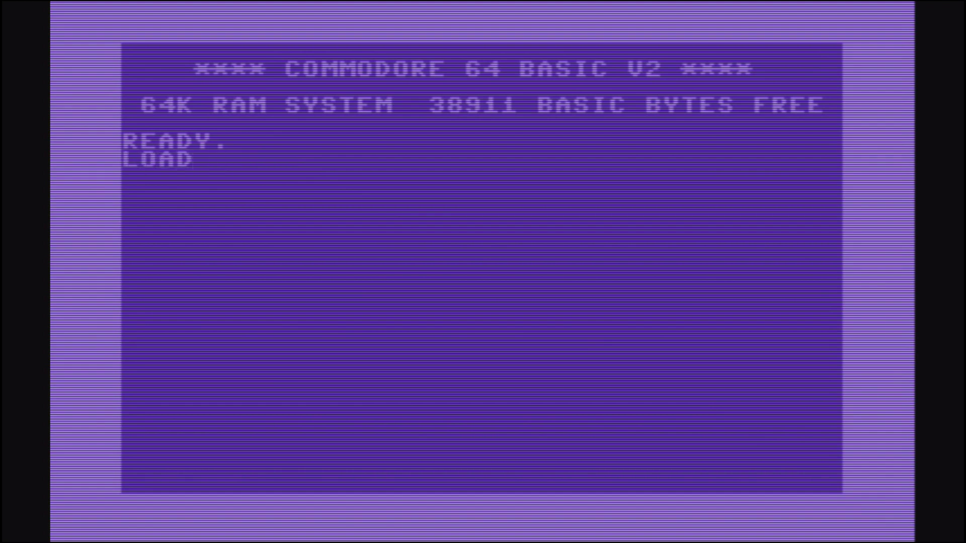
text( ])
key(BackSpace)
text("$",)
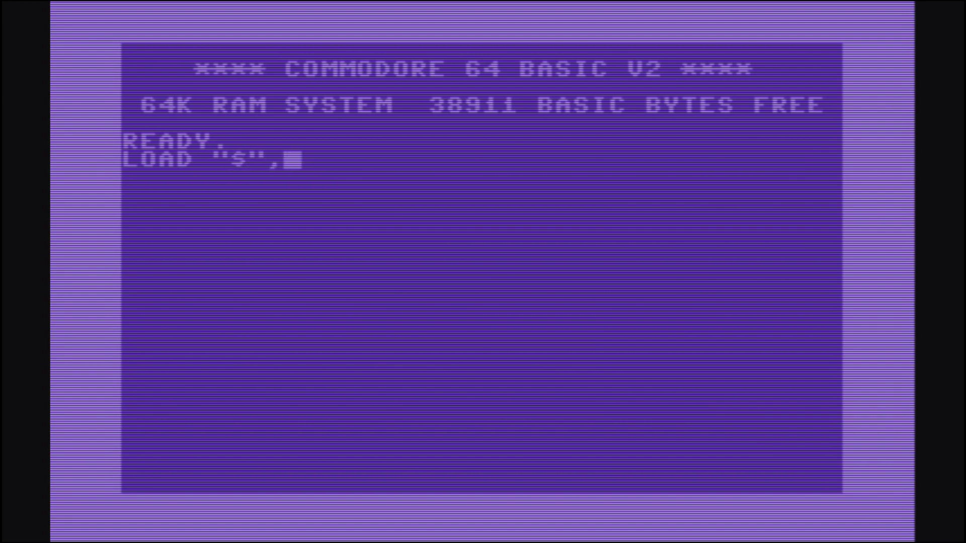
text(8)
key(Return)
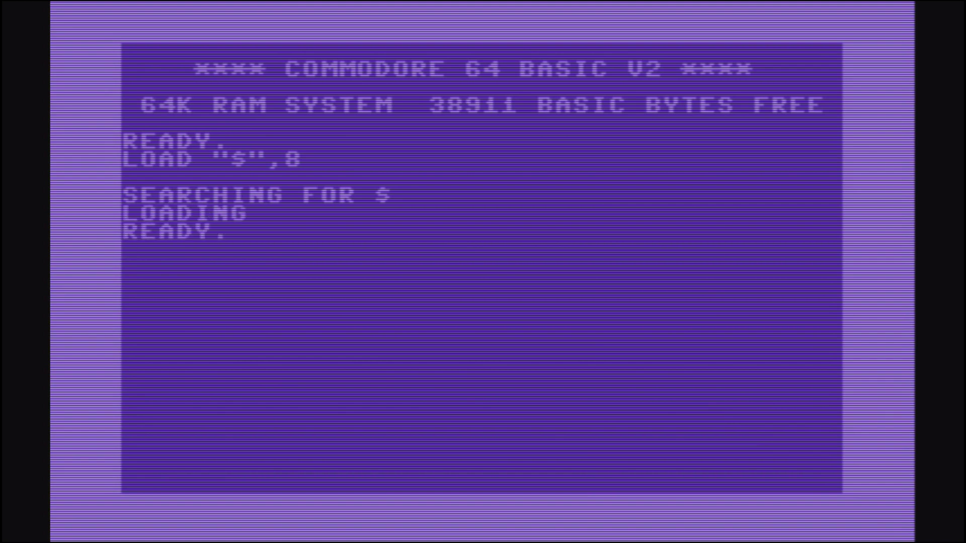
text(LIST)
key(Return)
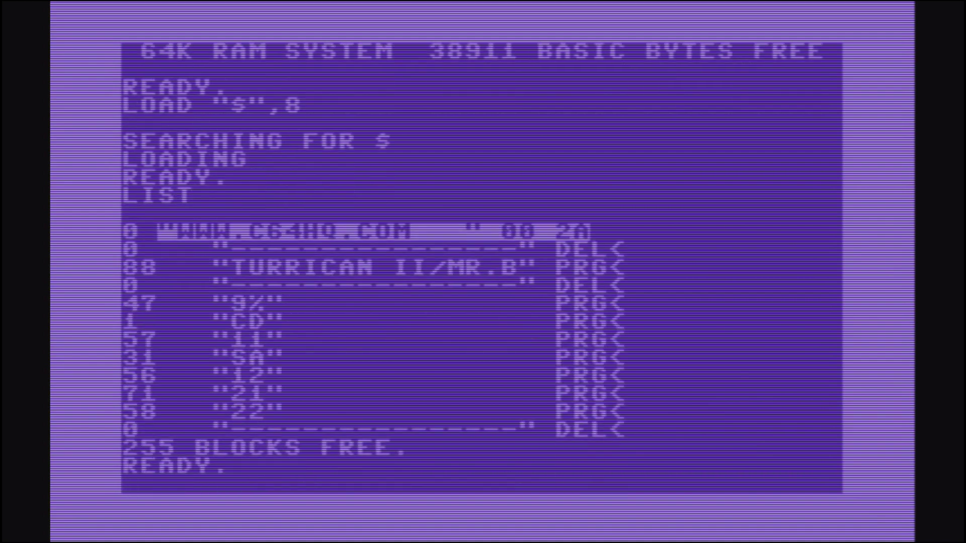
Start loading the first program from the attached tape with LOAD "".
text(LOAD)
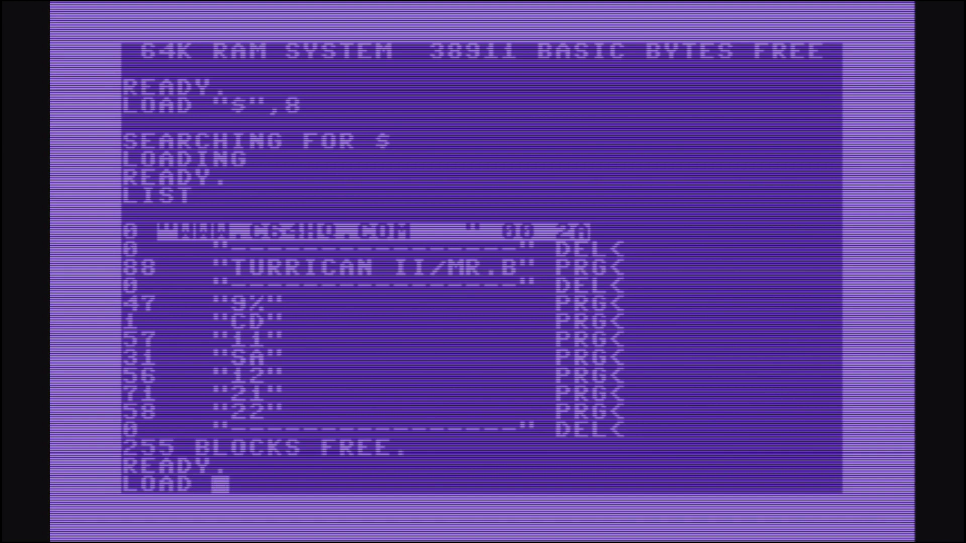
text( J)
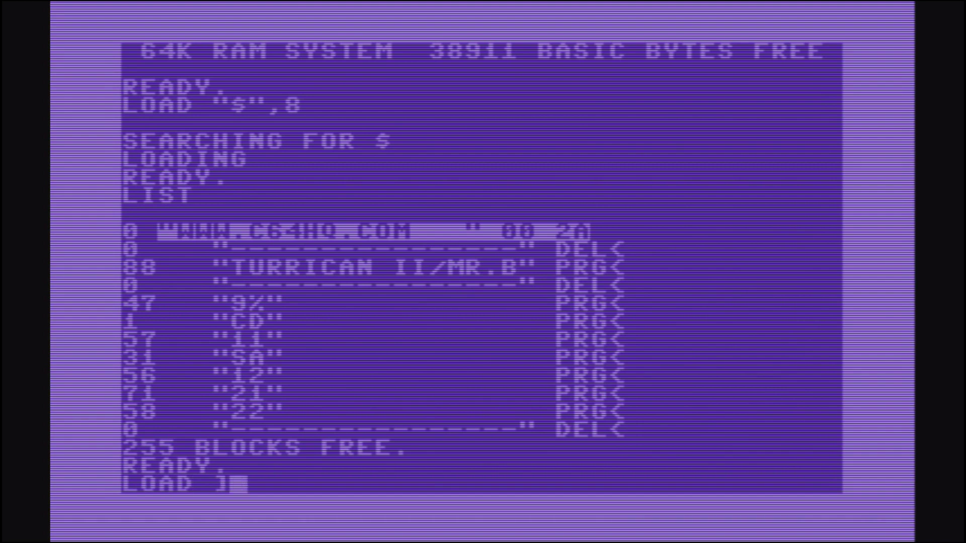
key(BackSpace)
key(BackSpace)
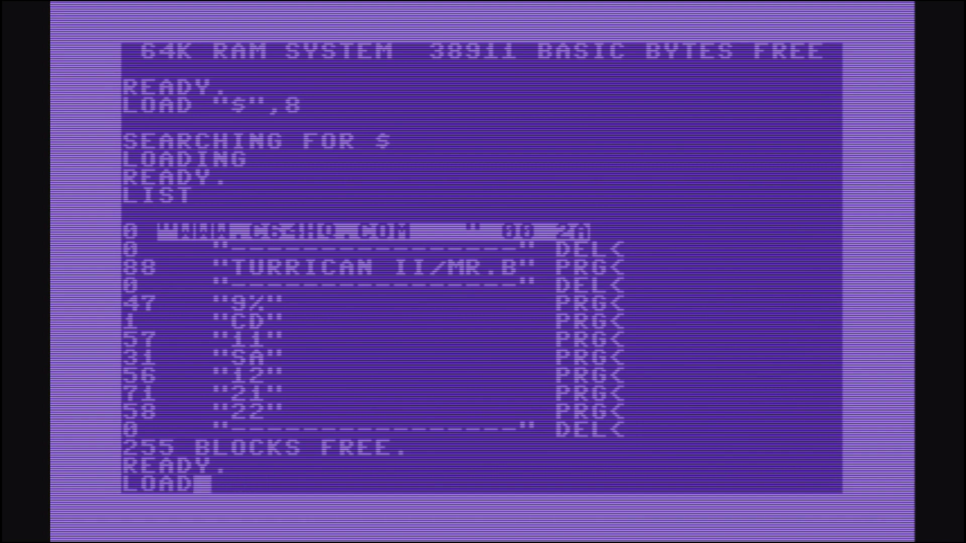
text("")
key(Return)
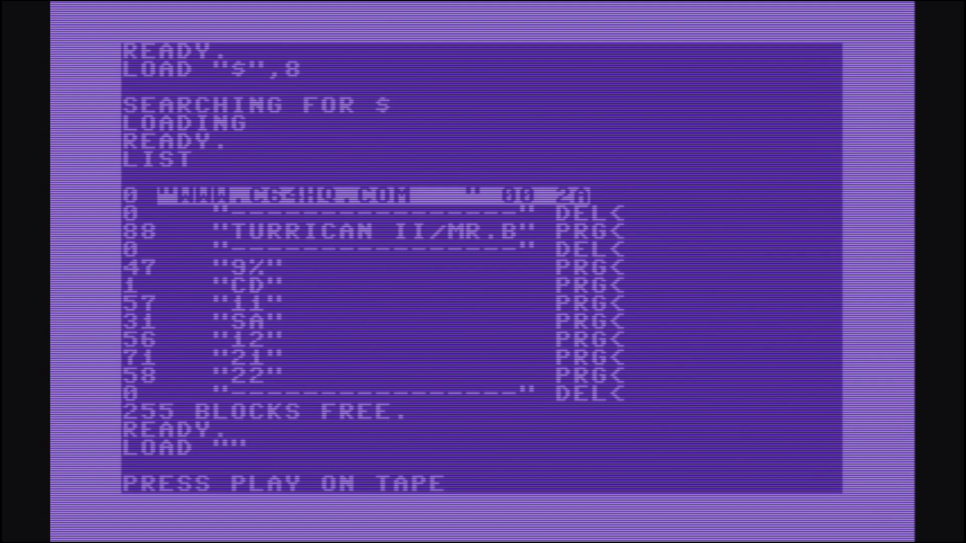
Open the Datasette controls in the emulator menu's Tape section and start tape playback.
key(F12)
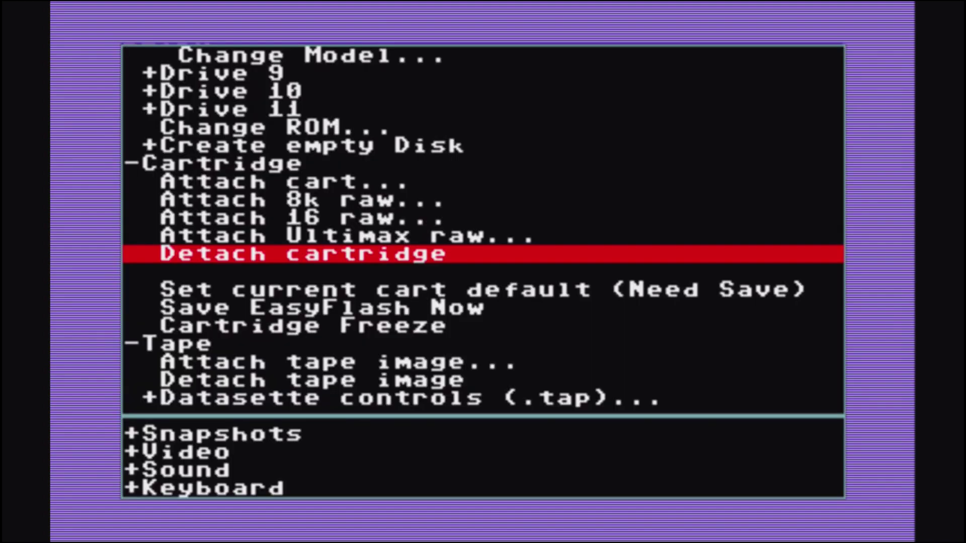
key(Down)
key(Down)
key(Down)
key(Down)
key(Down)
key(Down)
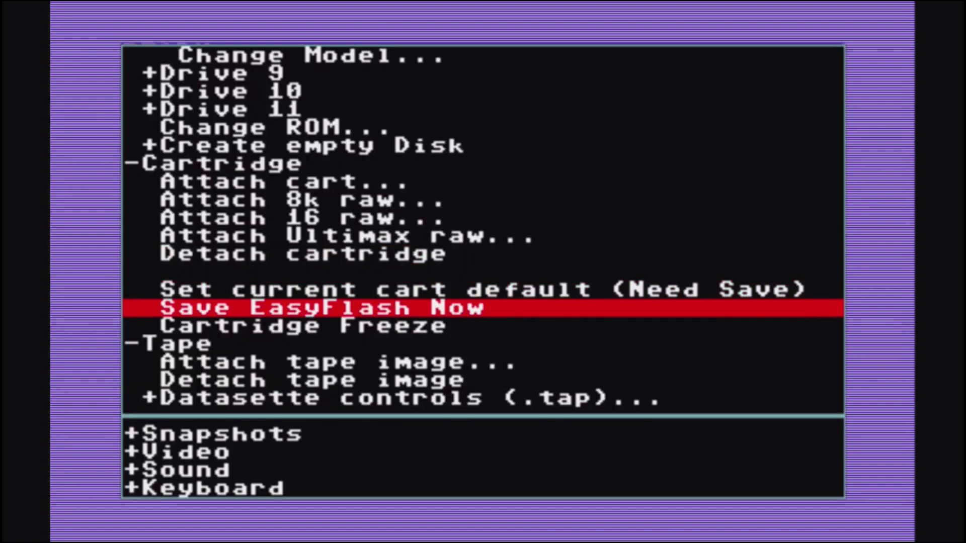
key(Down)
key(Down)
key(Return)
key(Down)
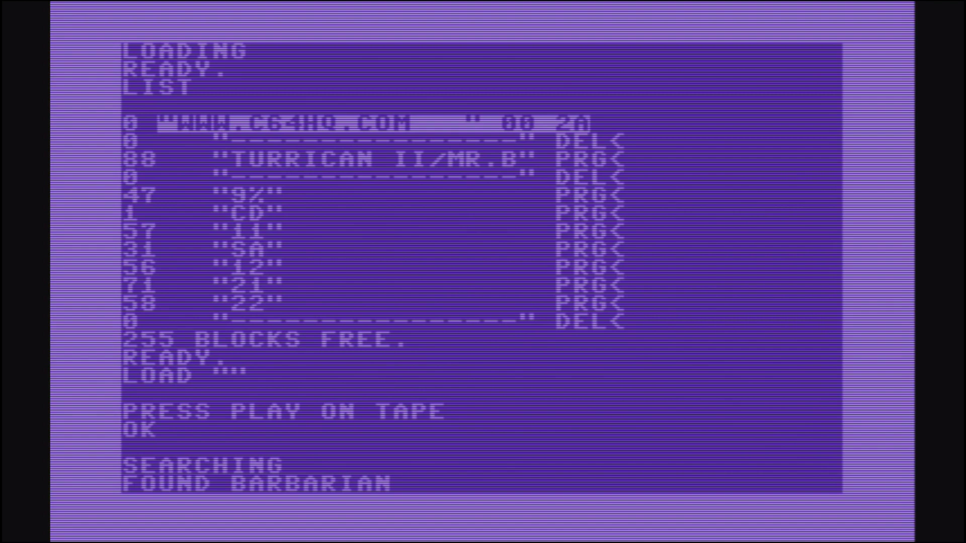
Load the first program from the disk in drive 8 with LOAD "*",8,1.
text(LO)
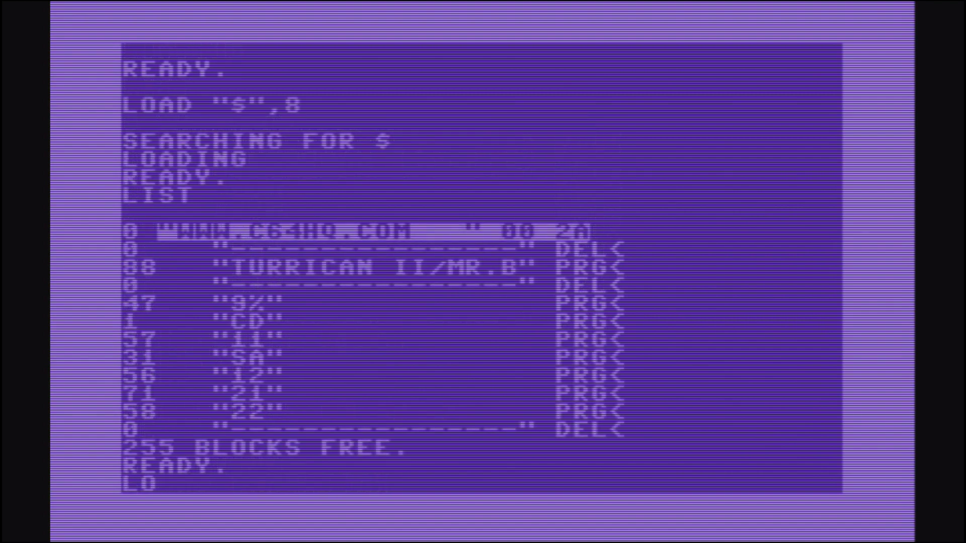
text(AD "1)
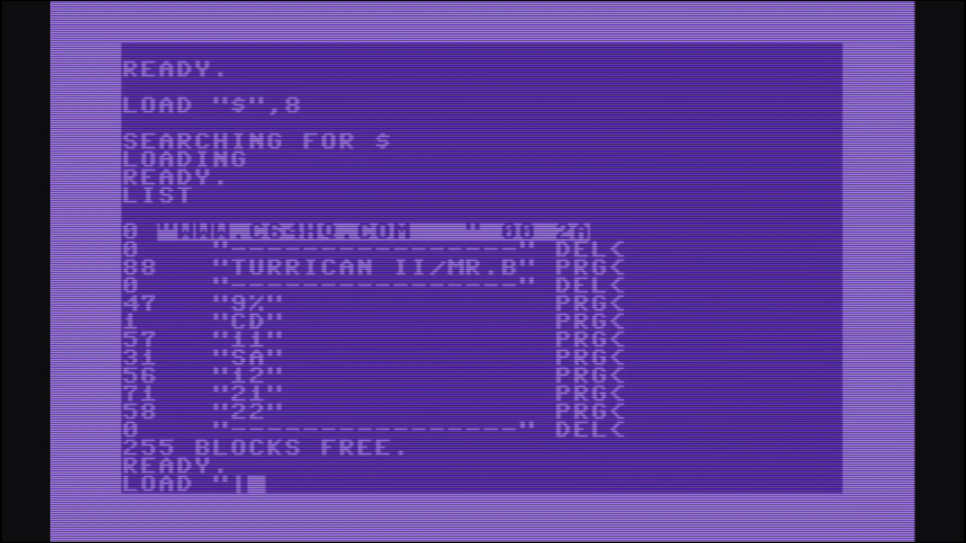
key(BackSpace)
text(_)
text(*)
text(",8)
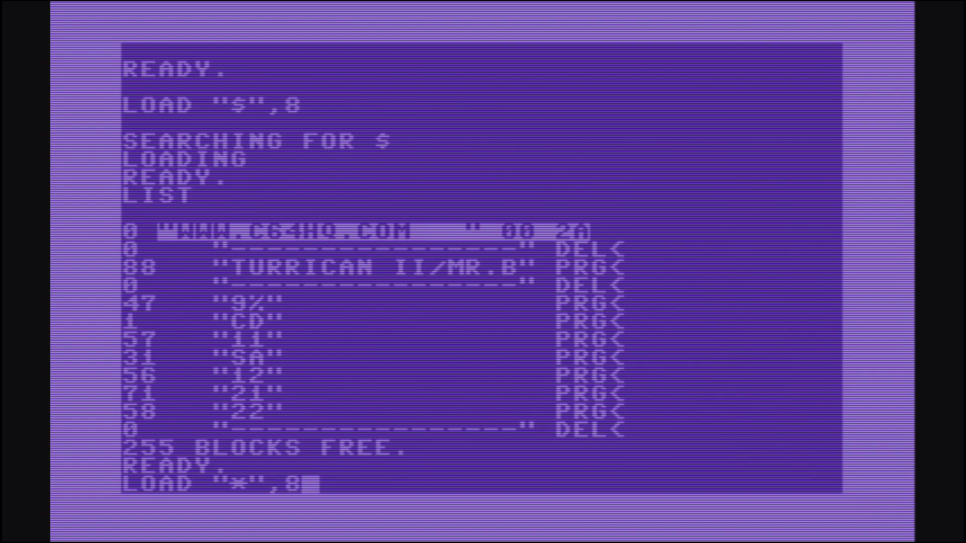
text(,1)
key(Return)
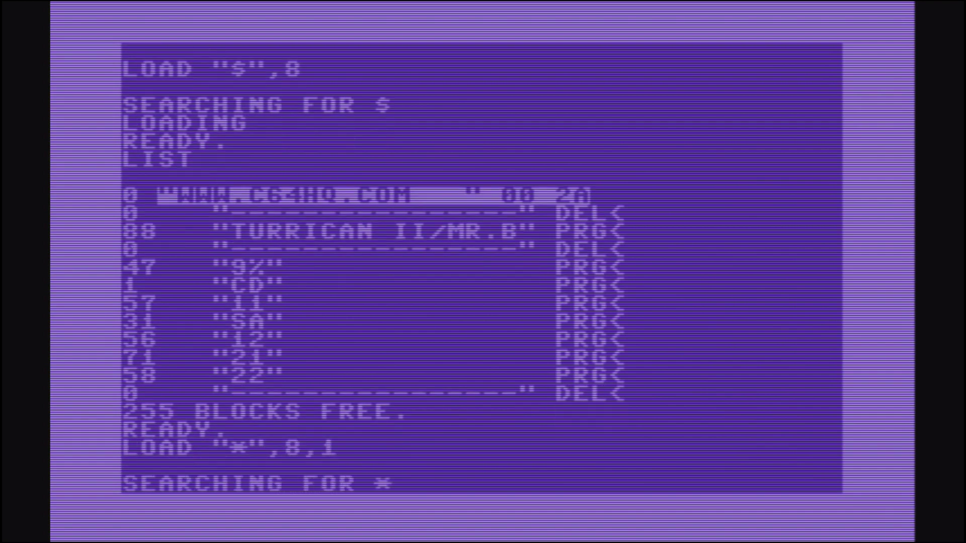